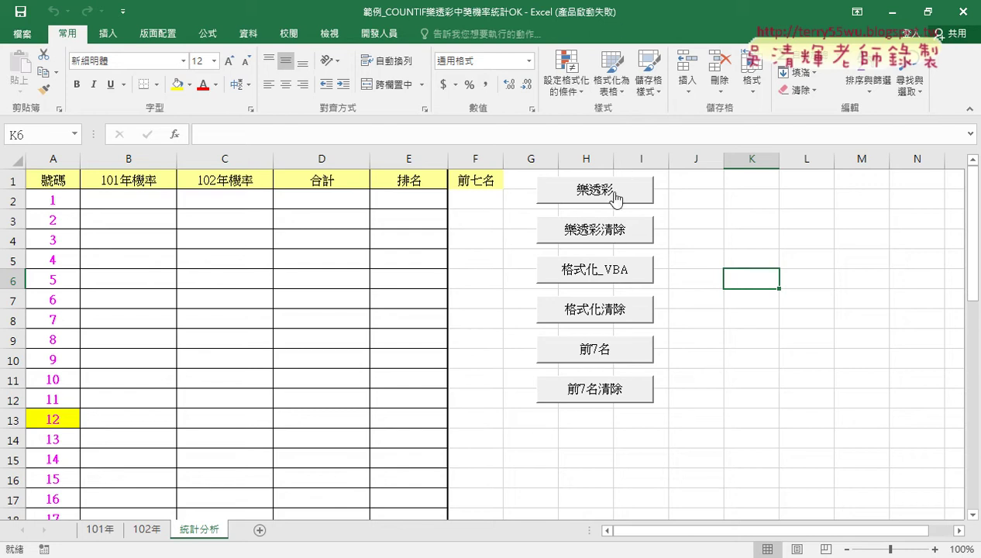
- Fill columns B–E with the 樂透彩 button, clear them with 樂透彩清除, and show the Developer tab
left_click(614, 199)
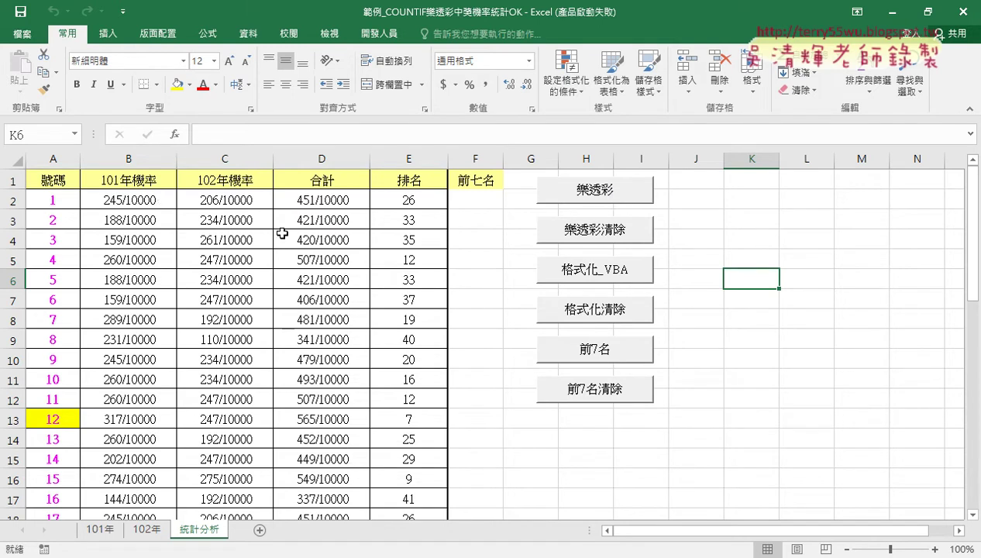
left_click(581, 237)
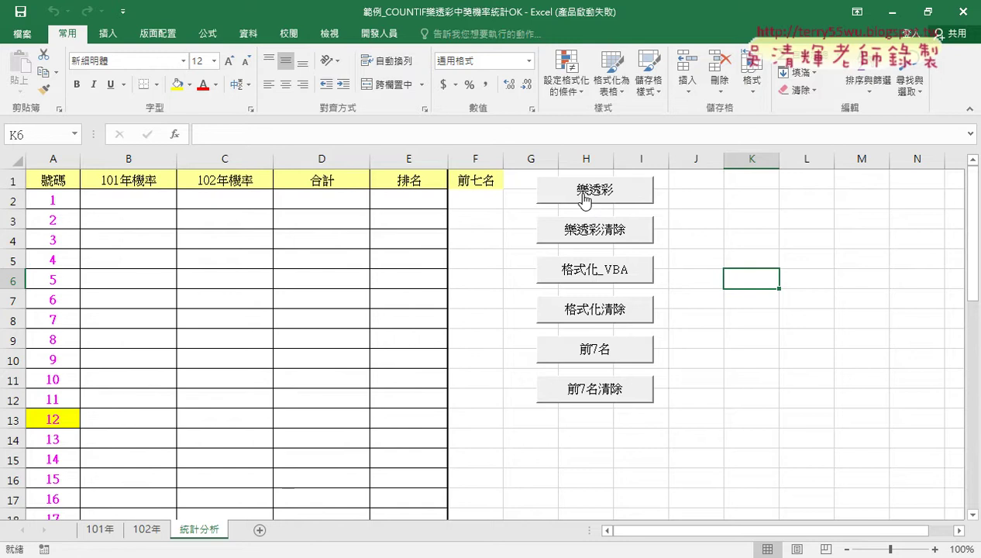
left_click(382, 36)
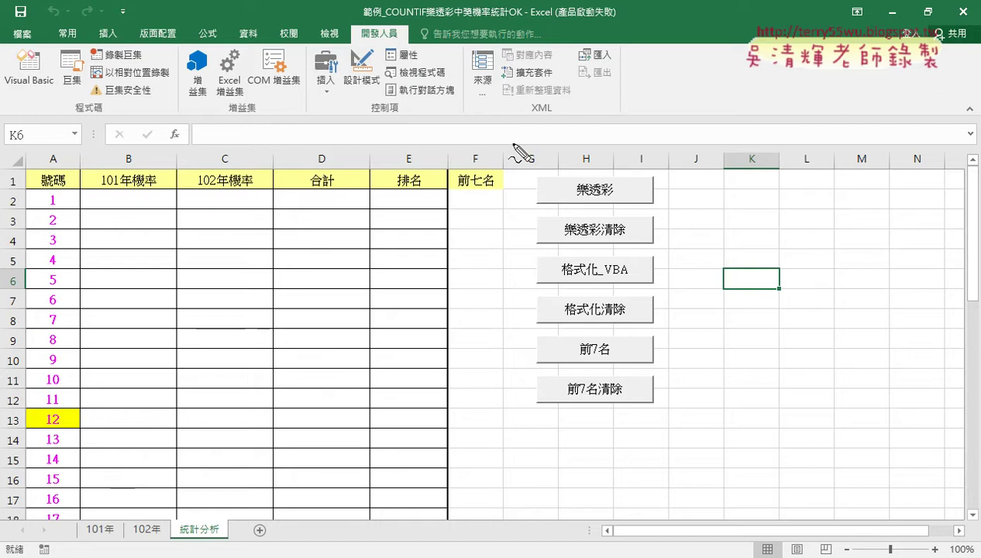
mouse_move(513, 155)
left_mouse_down()
mouse_move(515, 426)
mouse_move(705, 209)
mouse_move(544, 416)
left_mouse_up()
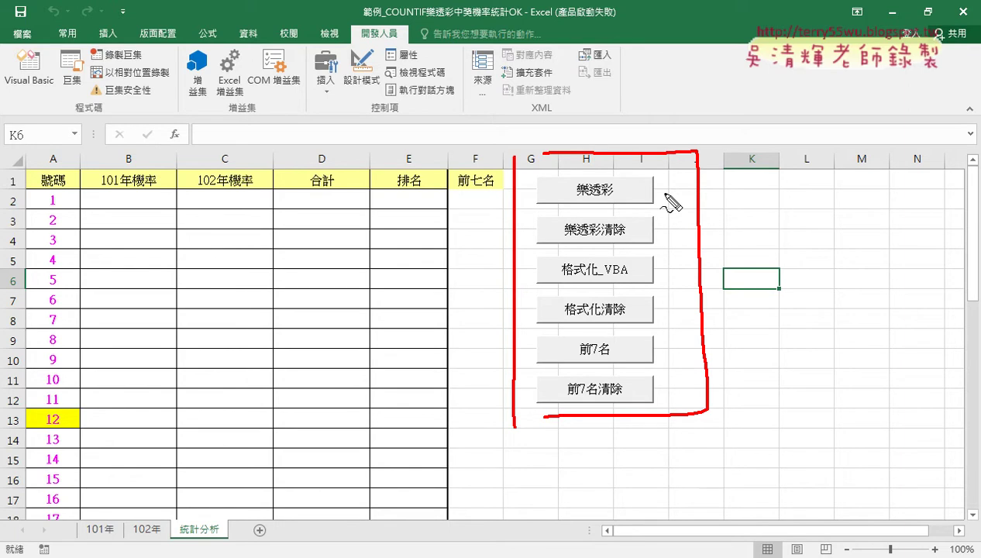
- Fill the table with 樂透彩, then empty columns B–E again with 樂透彩清除
key("Escape")
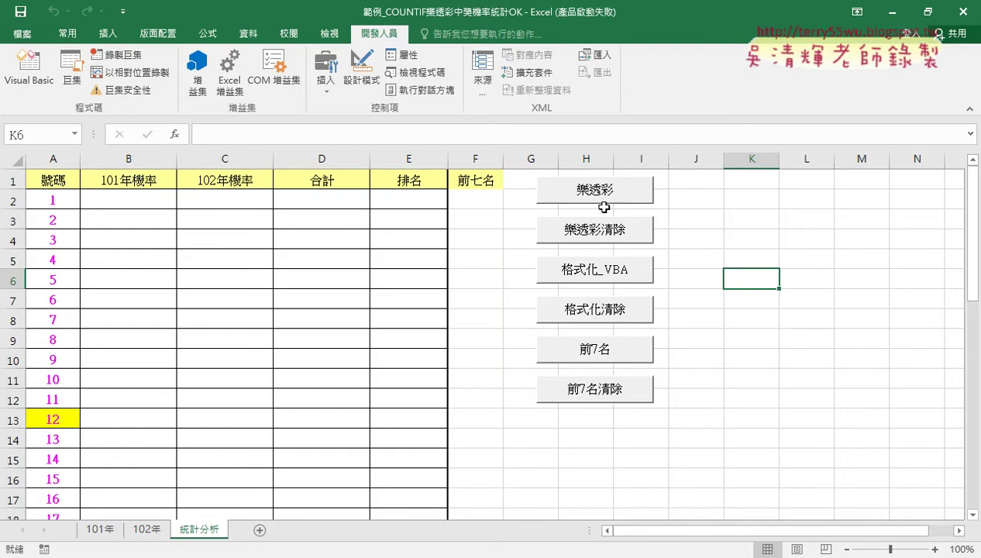
left_click(595, 195)
left_click(604, 234)
- Open the Visual Basic editor, widen the Project pane, and display Module1's code
left_click(31, 85)
left_click_drag(75, 69, 386, 72)
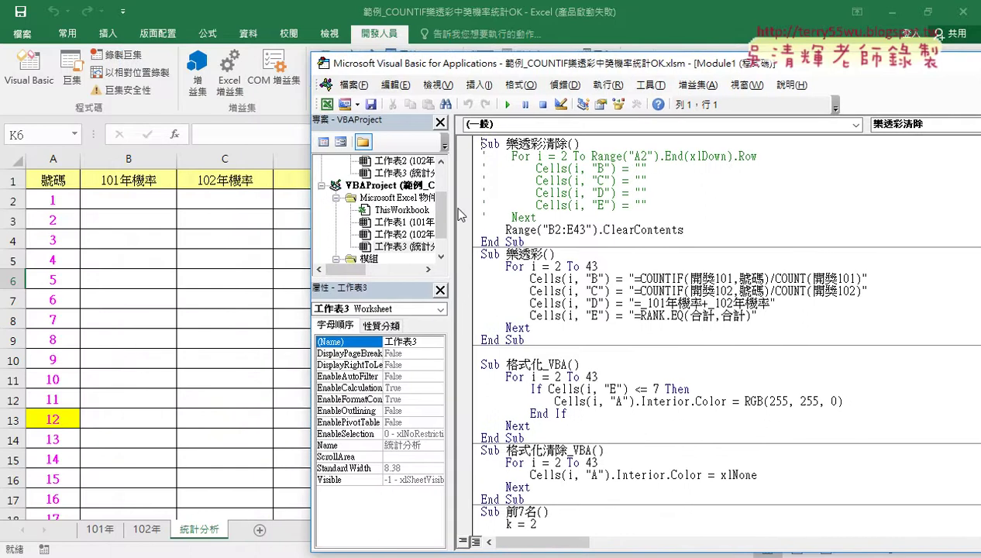
mouse_move(449, 203)
left_mouse_down()
mouse_move(382, 203)
mouse_move(465, 203)
left_mouse_up()
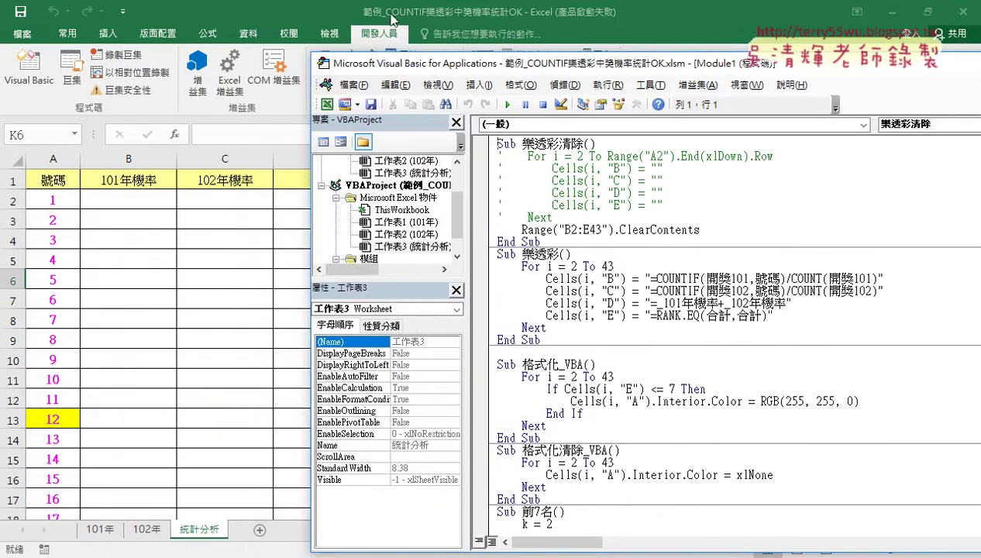
left_click(456, 200)
left_click_drag(458, 205, 496, 203)
left_click(456, 201)
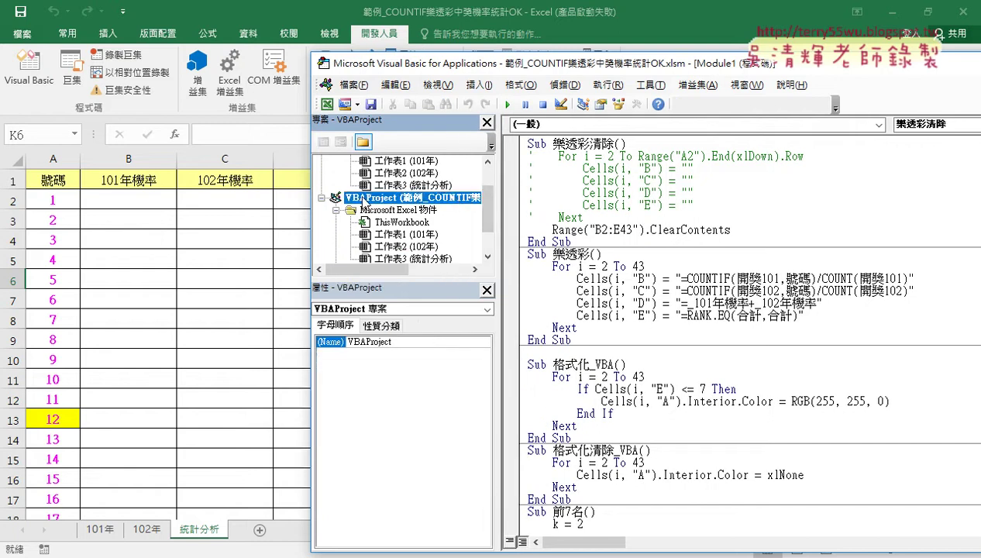
mouse_move(523, 203)
left_mouse_down()
mouse_move(571, 204)
mouse_move(496, 205)
left_mouse_up()
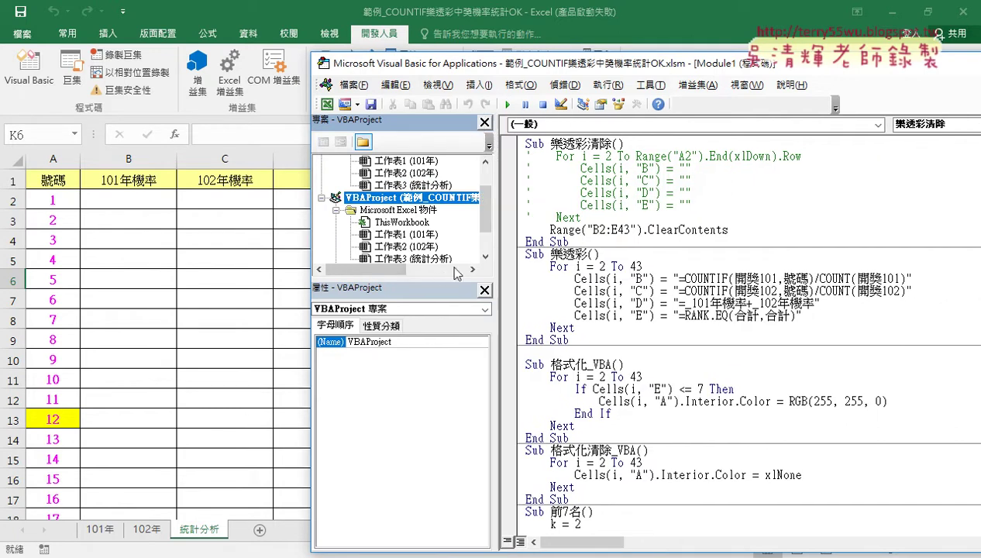
left_click_drag(440, 328, 439, 343)
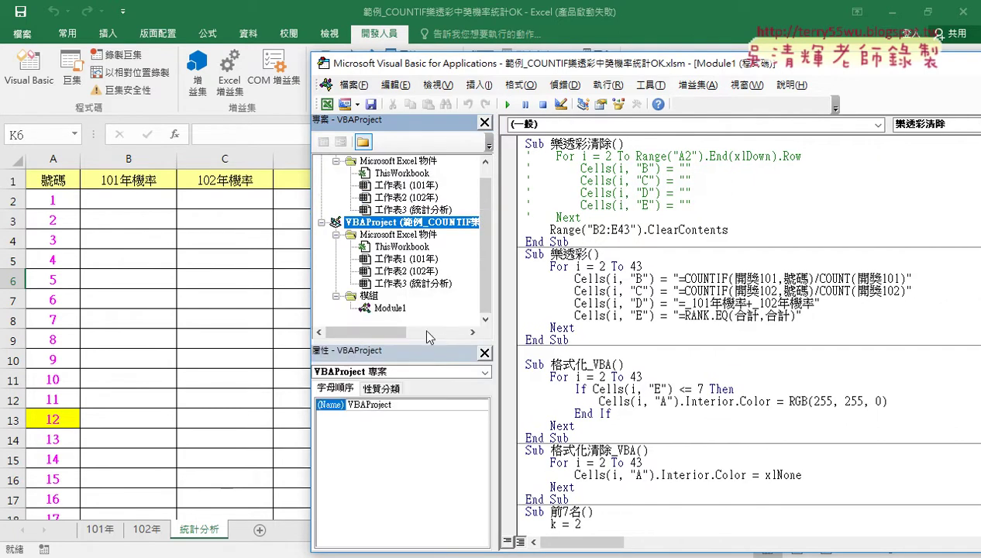
double_click(390, 308)
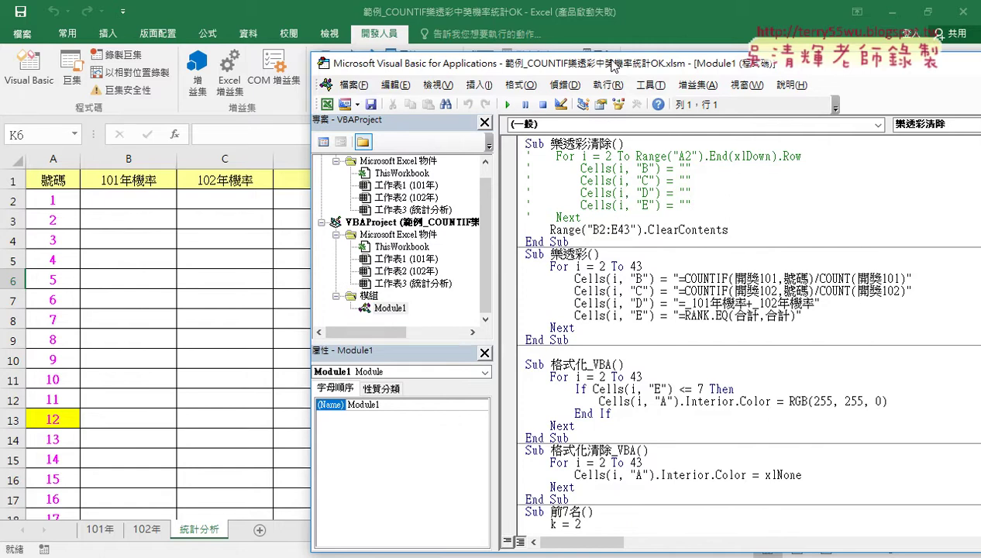
left_click_drag(615, 67, 454, 61)
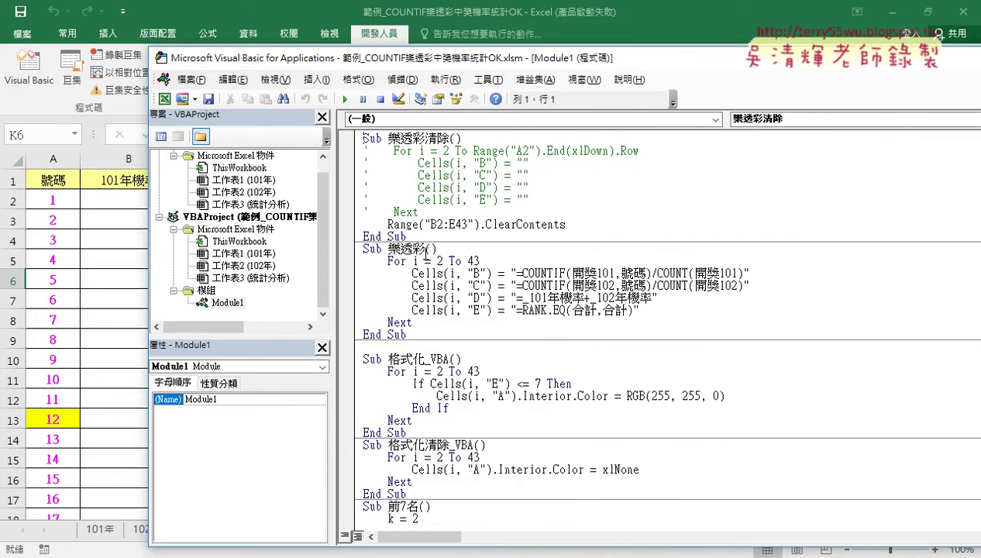
key("ctrl+a")
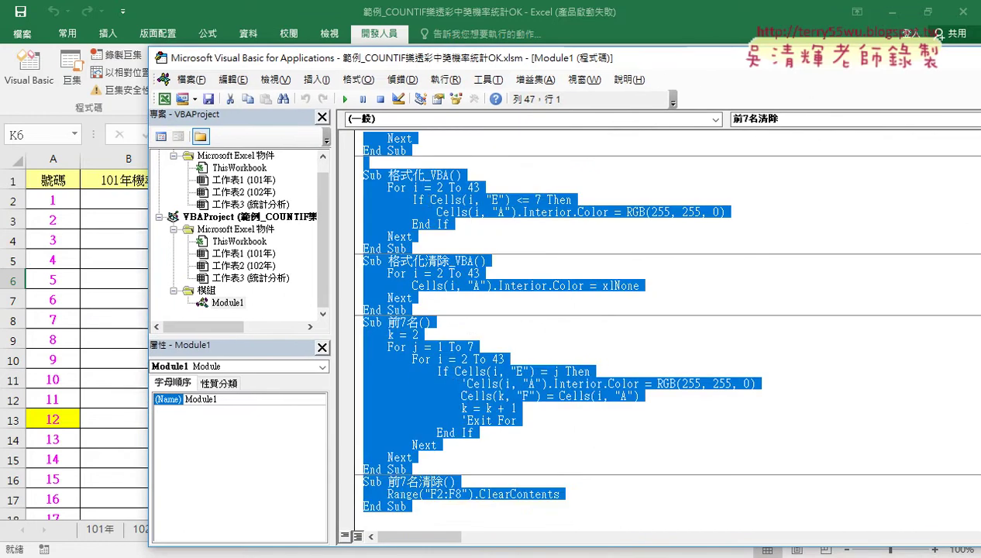
type("Sub 樂透彩清除() '    For i = 2 To Range(\"A2\").End(xlDown).Row '        Cells(i, \"B\") = \"\" '        Cells(i, \"C\") = \"\" '        Cells(i, \"D\") = \"\" '        Cells(i, \"E\") = \"\" '    Next     Range(\"B2:E43\").ClearContents End Sub Sub 樂透彩")
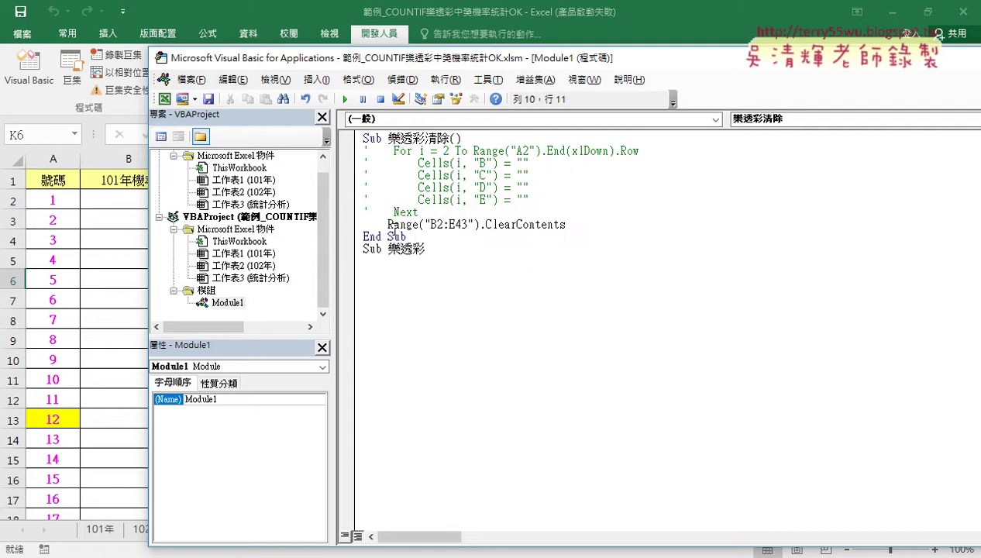
key("Return")
left_click_drag(438, 249, 341, 136)
left_click(418, 212)
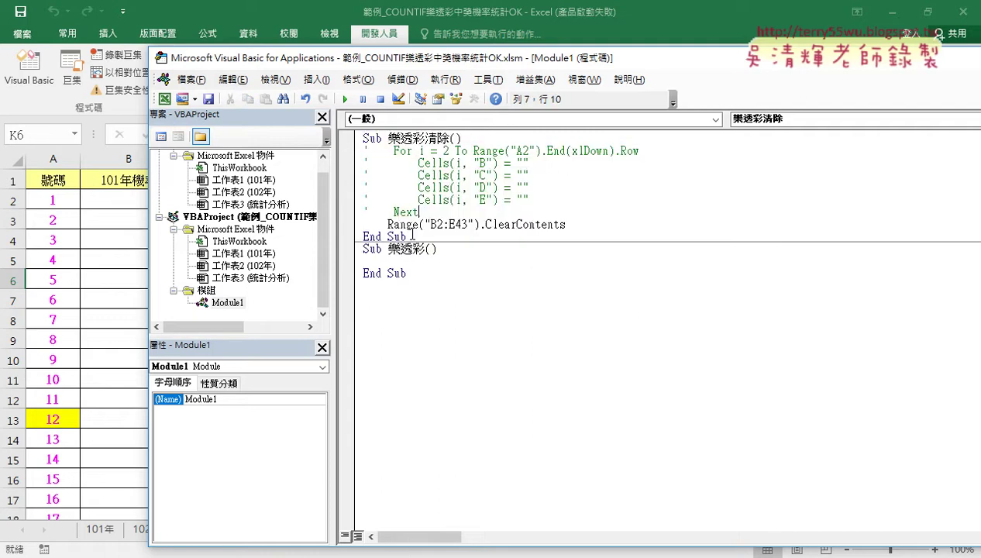
left_click_drag(413, 234, 358, 137)
key("Delete")
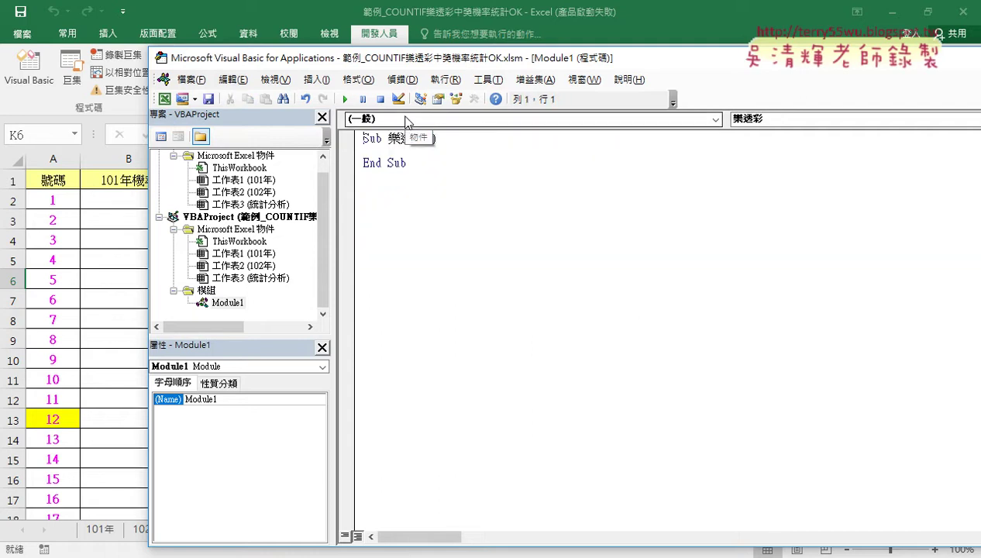
key("Right")
key("Right")
key("Right")
key("Right")
key("Right")
key("Right")
key("Right")
key("ctrl+a")
left_click(457, 153)
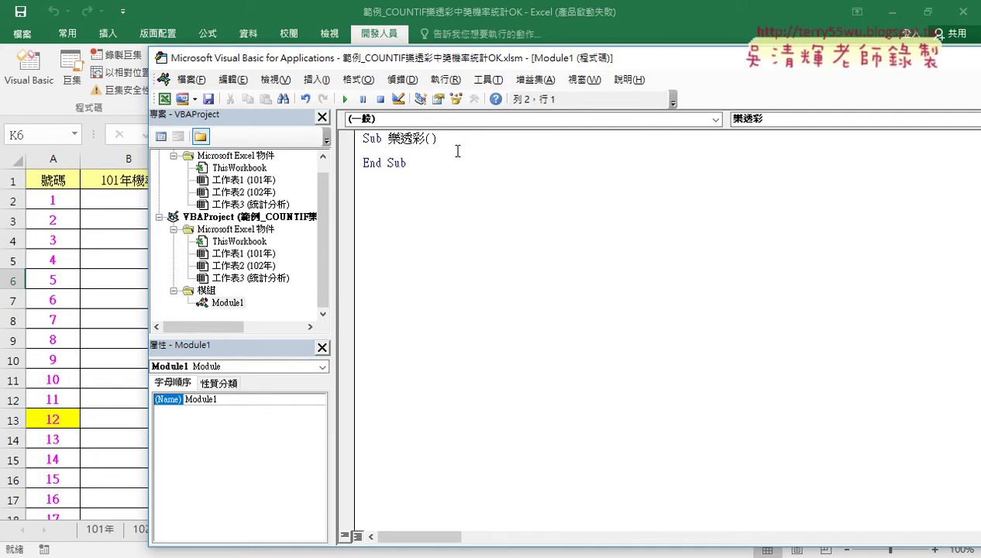
key("Up")
key("Return")
key("Up")
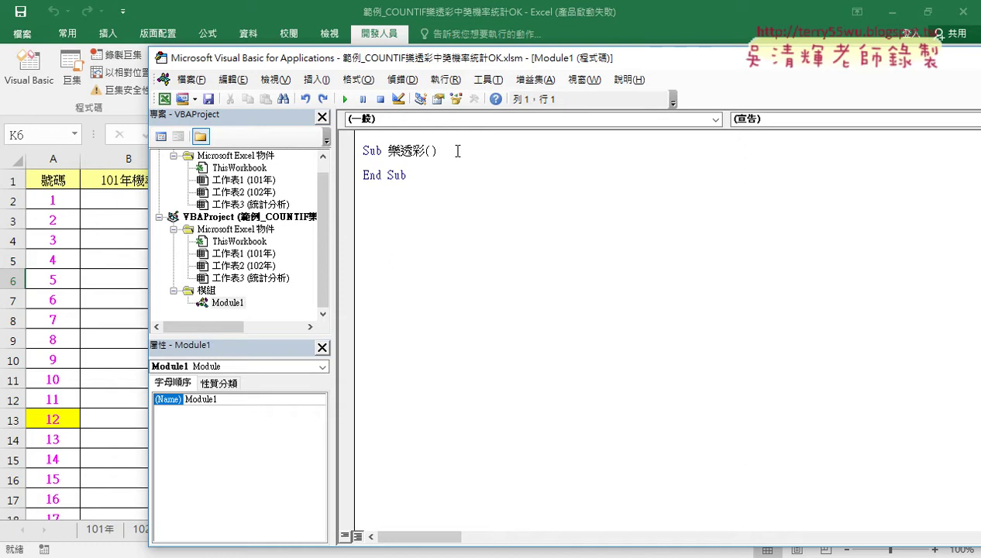
key("ctrl+z")
key("ctrl+z")
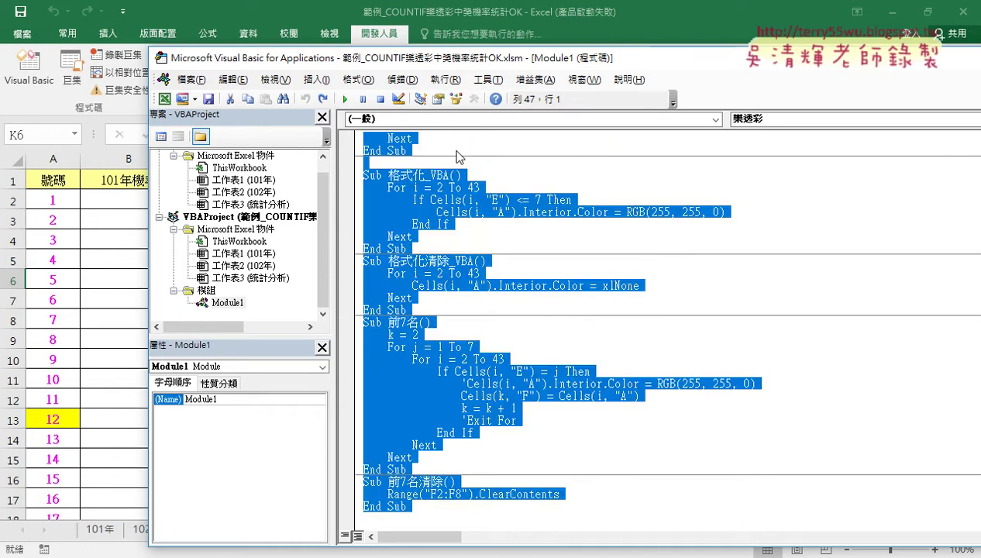
scroll(457, 156, "up", 5)
left_click(531, 254)
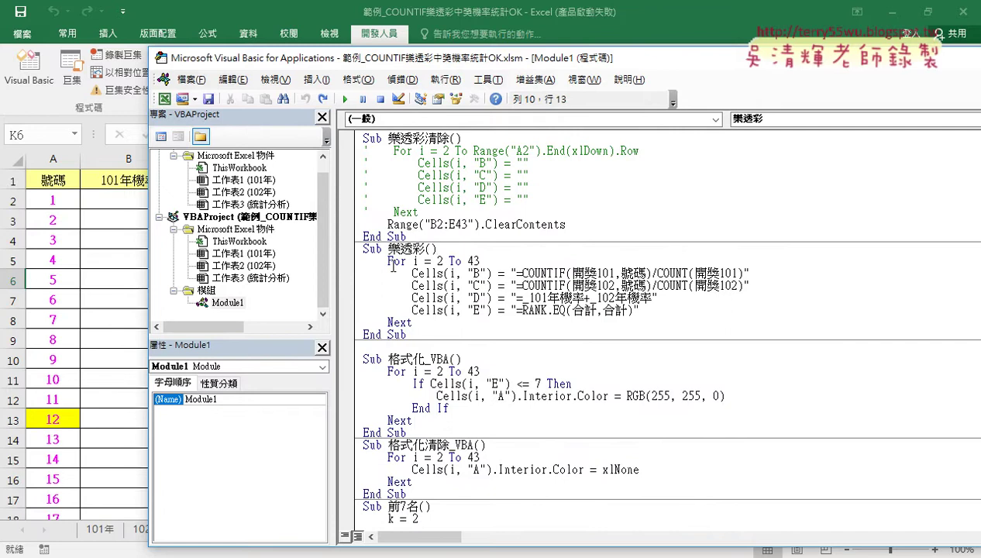
left_click_drag(387, 261, 491, 261)
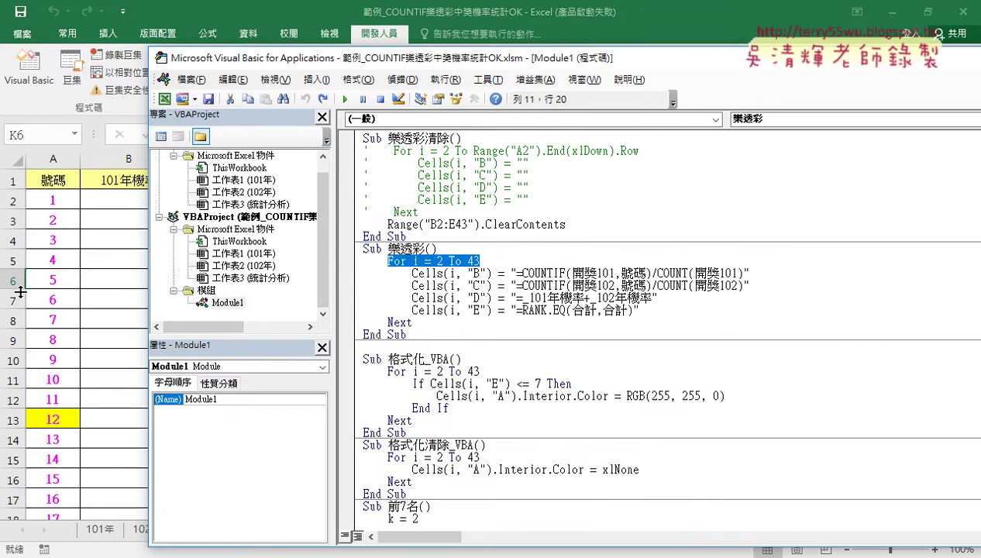
left_click_drag(431, 321, 388, 322)
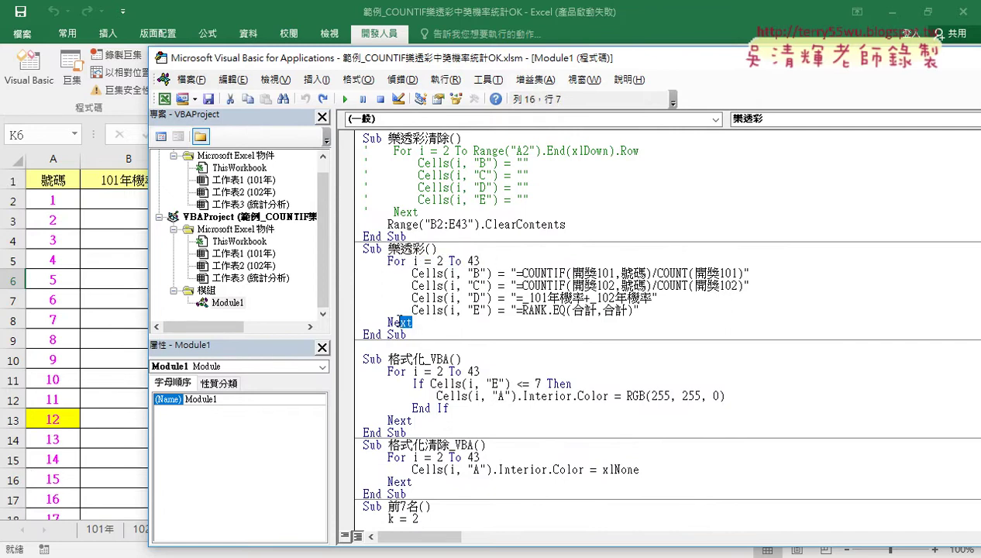
left_click_drag(419, 67, 529, 65)
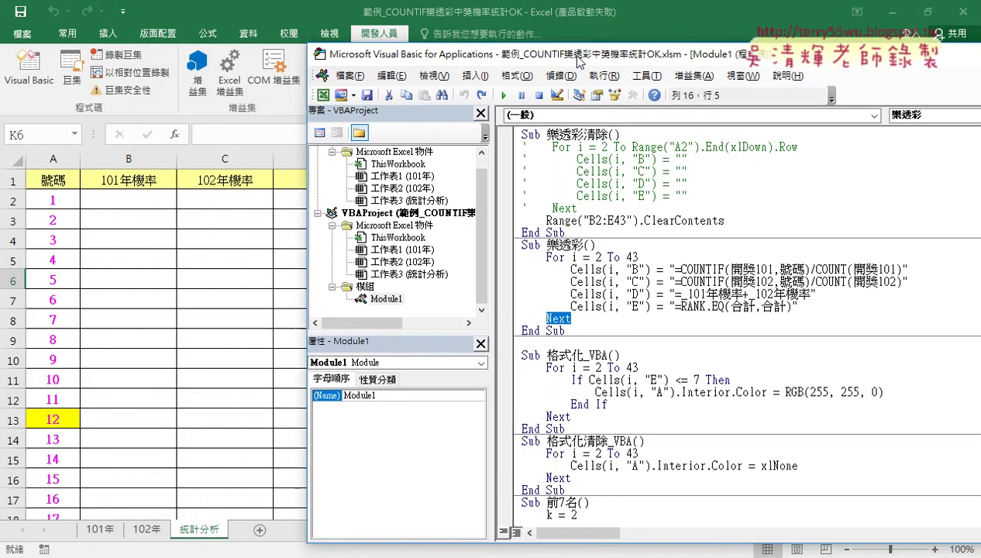
mouse_move(527, 62)
left_mouse_down()
mouse_move(722, 67)
mouse_move(388, 56)
left_mouse_up()
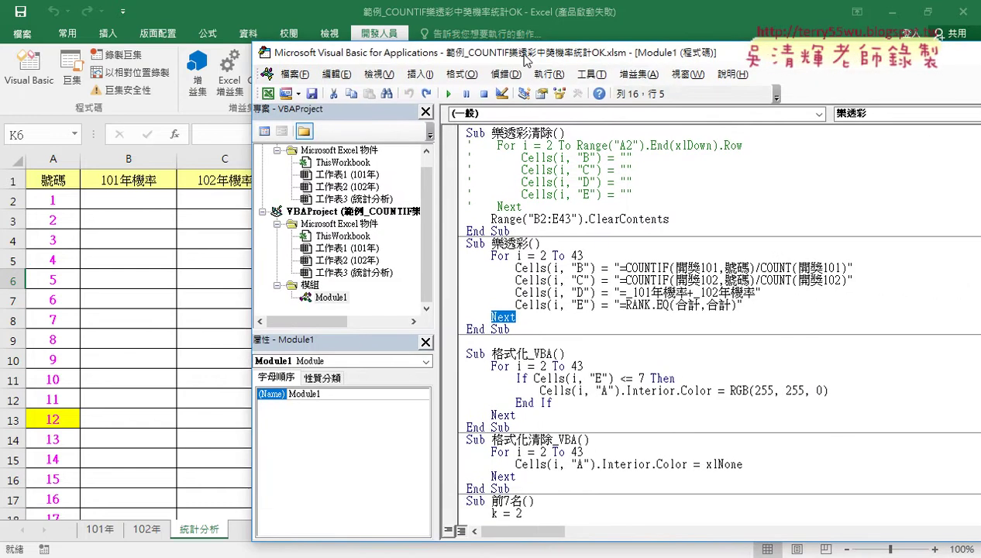
left_click_drag(479, 264, 634, 297)
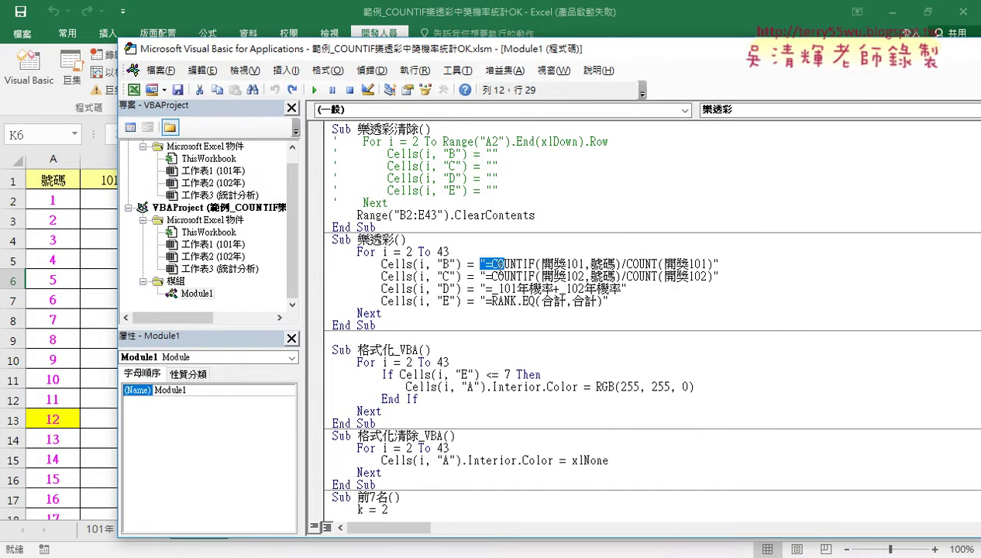
type("\"B\") =")
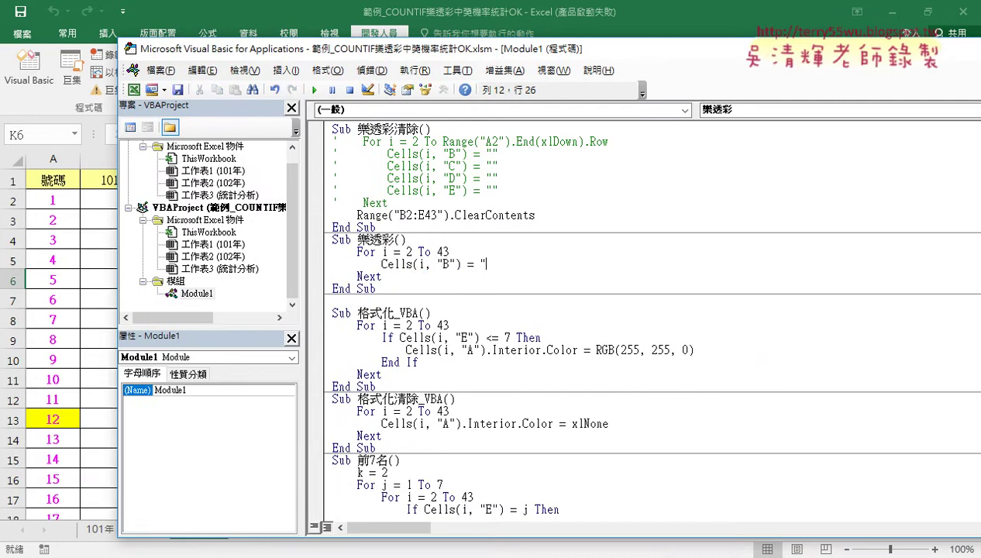
type("\"")
key("Return")
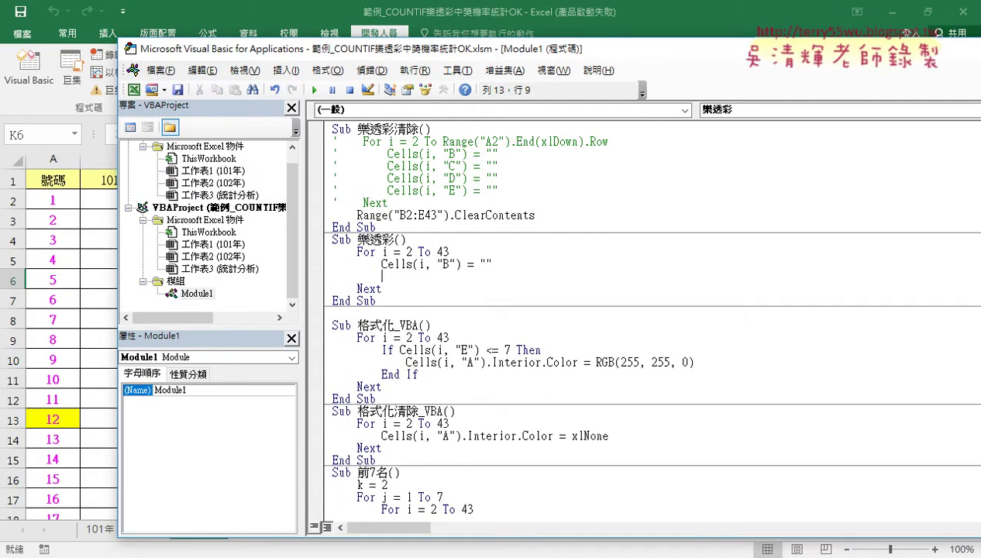
key("ctrl+z")
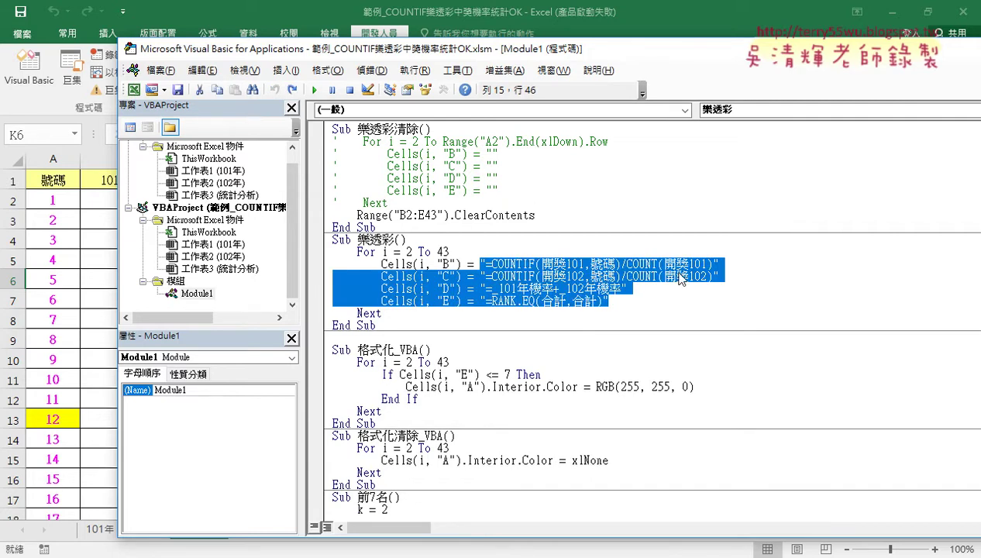
left_click_drag(713, 263, 485, 263)
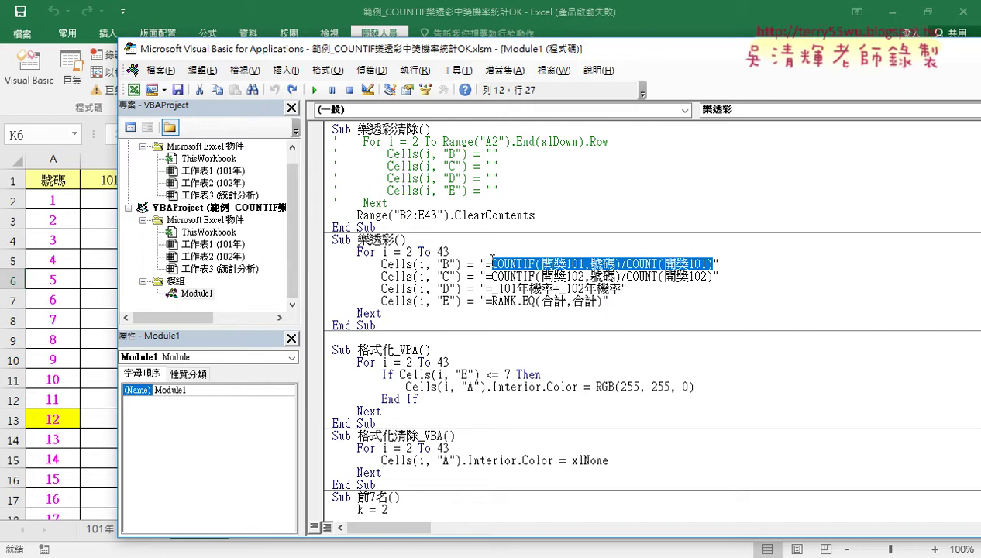
left_click_drag(524, 49, 669, 50)
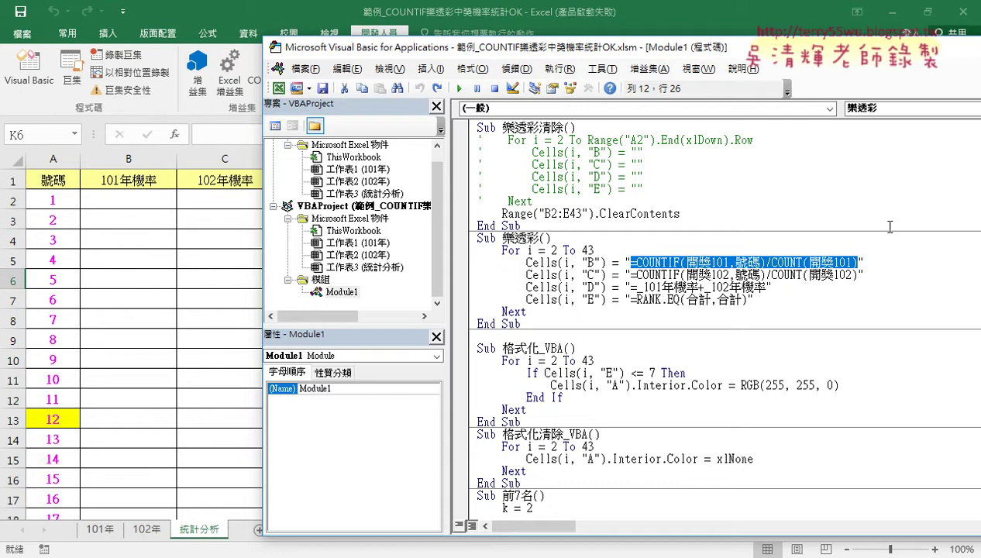
- Run 樂透彩 from the editor to fill columns B–E, then return to Excel and select B2
left_click(676, 275)
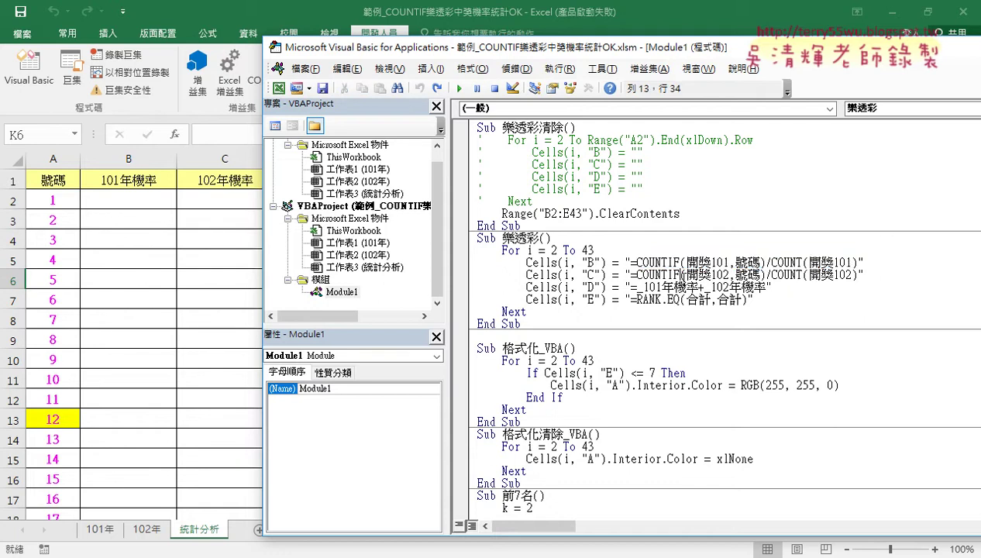
left_click(460, 89)
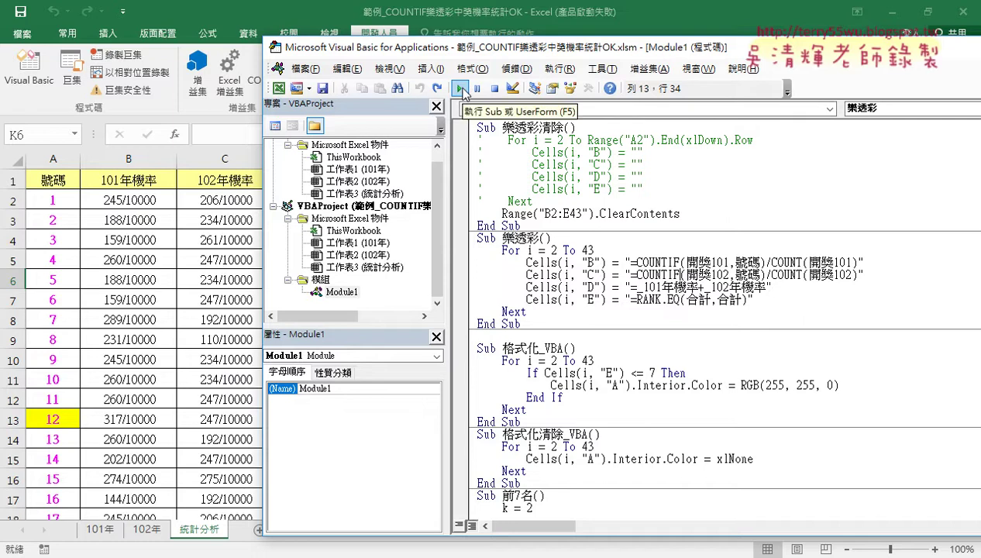
left_click_drag(463, 49, 642, 49)
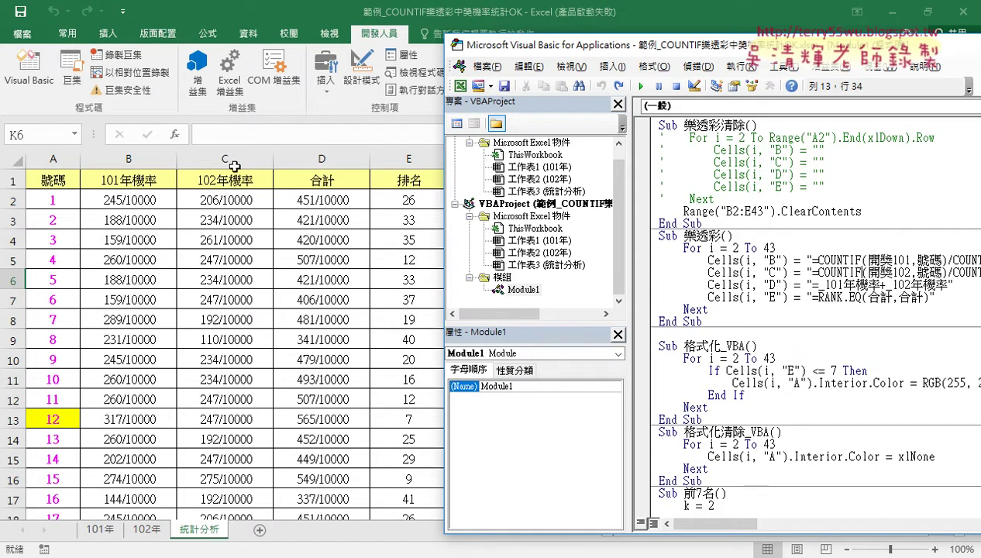
key("alt+F11")
left_click(138, 200)
left_click(138, 220)
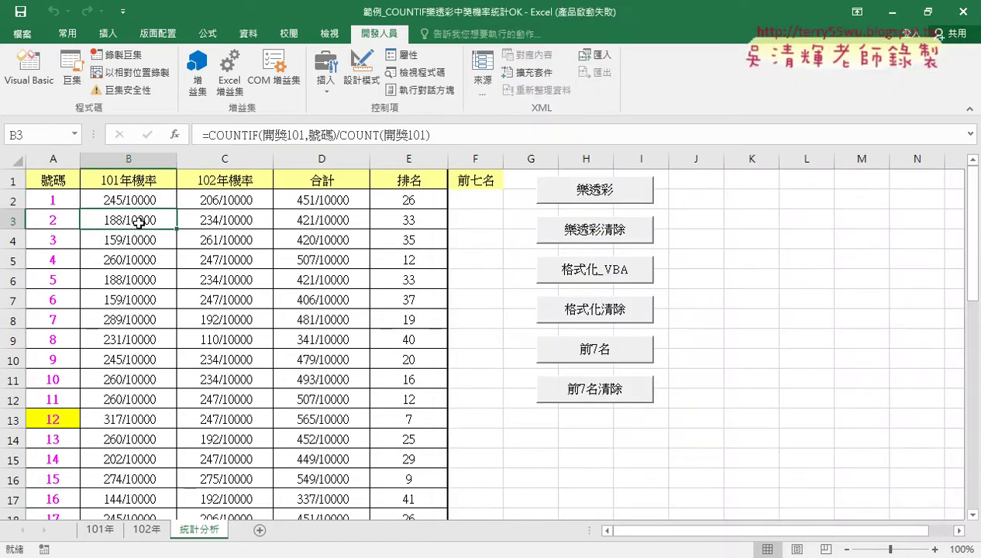
left_click(144, 200)
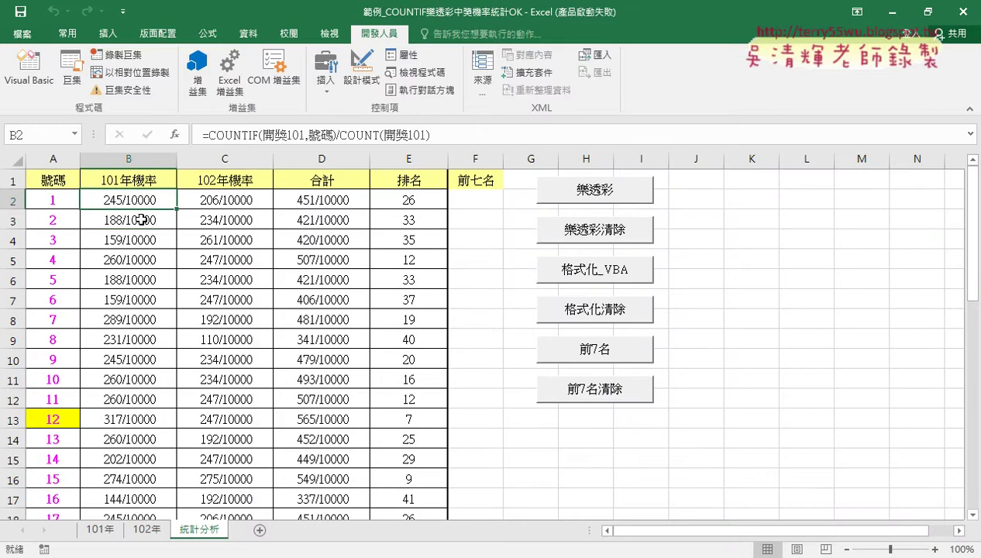
left_click(140, 213)
left_click(146, 199)
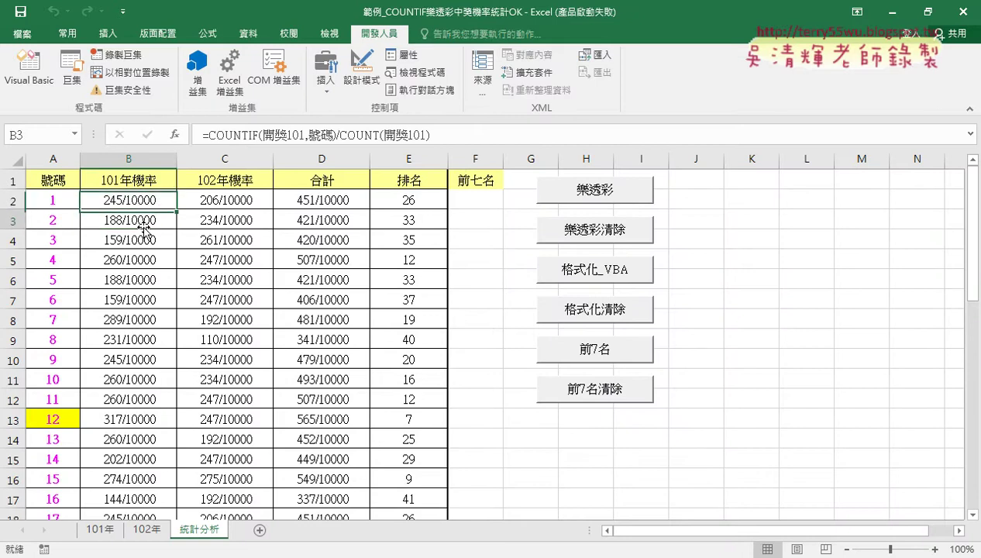
double_click(321, 134)
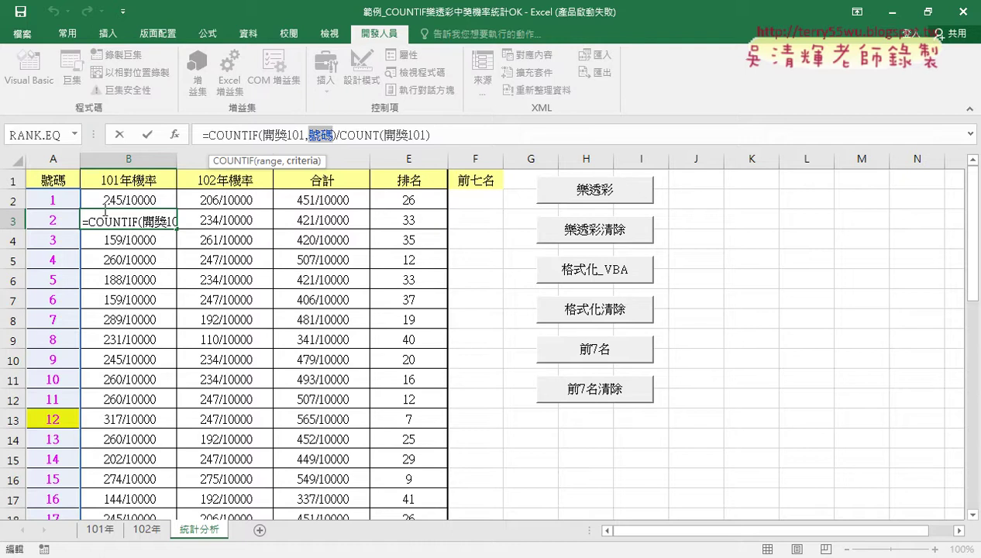
key("Escape")
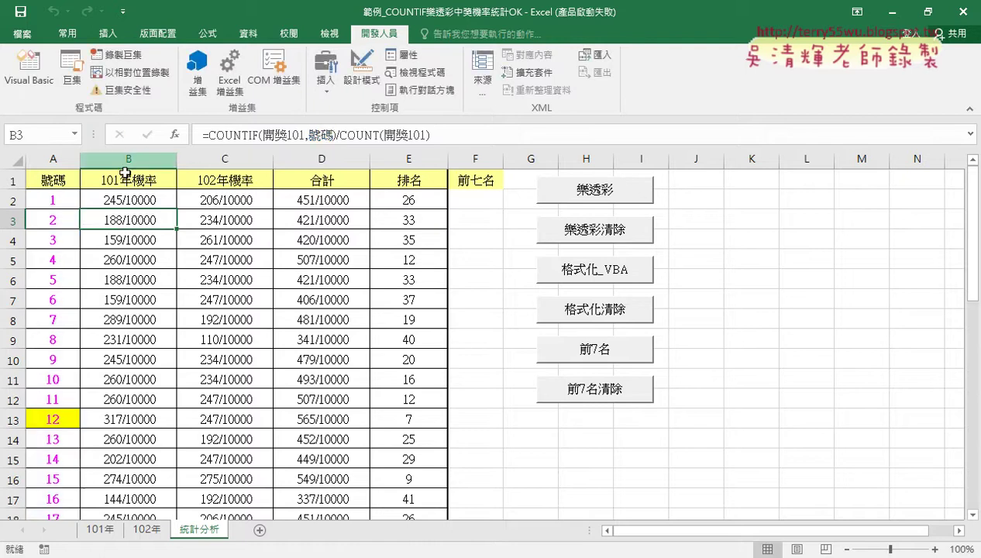
left_click(127, 199)
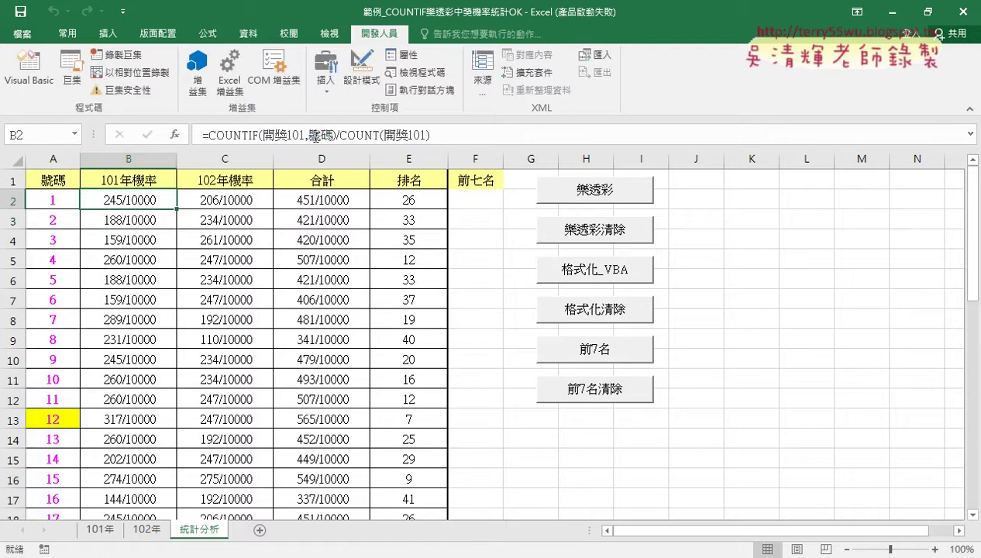
double_click(318, 135)
left_click(48, 200)
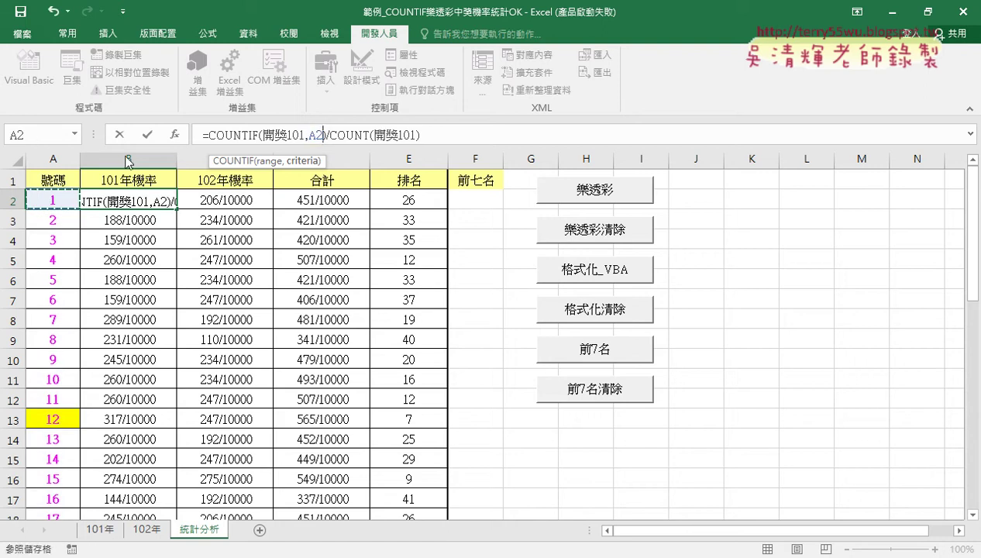
left_click(147, 134)
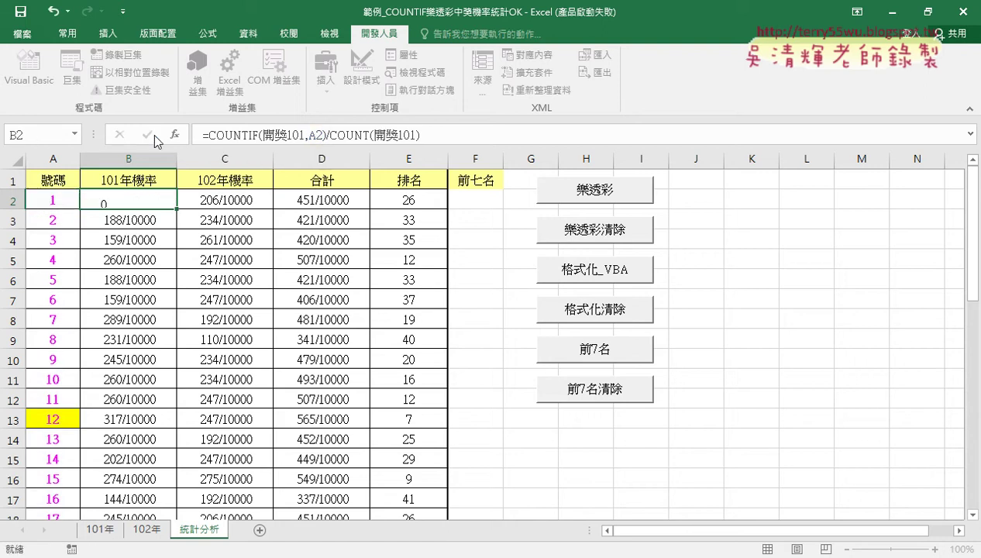
double_click(177, 208)
double_click(141, 220)
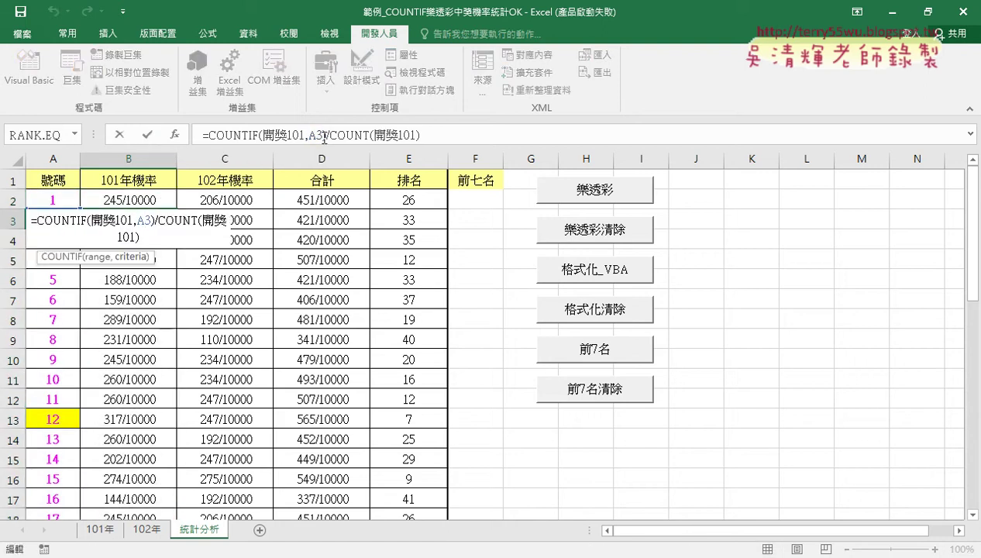
left_click(144, 203)
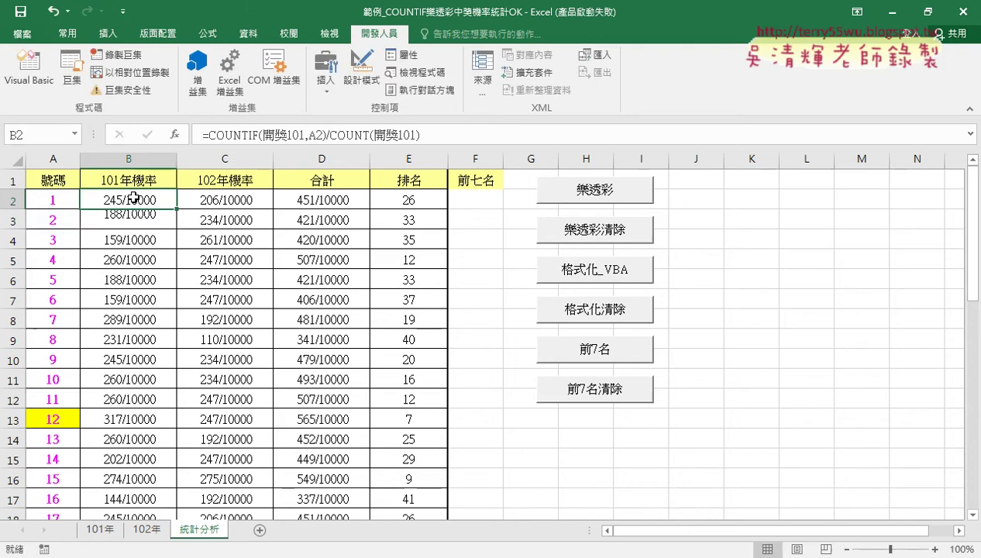
left_click(134, 243)
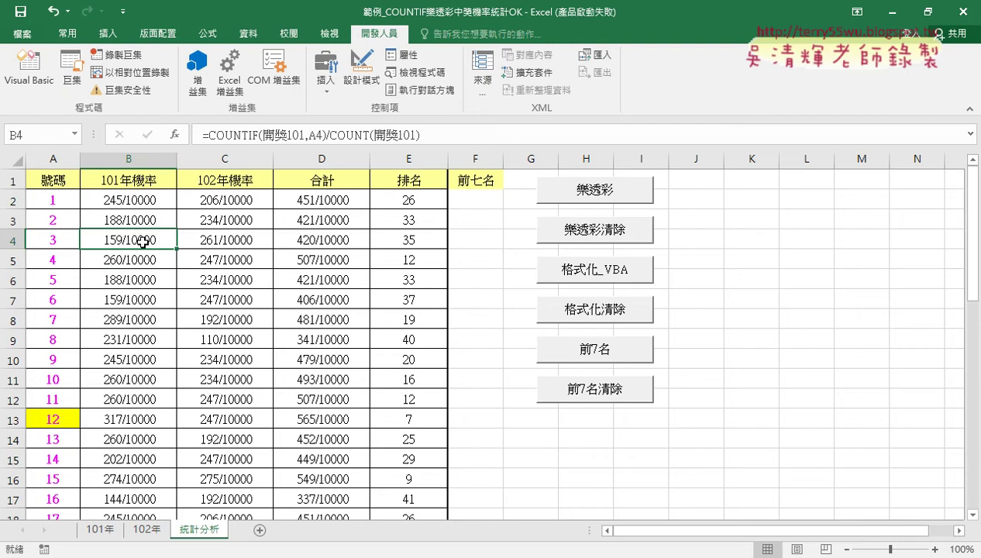
key("ctrl+z")
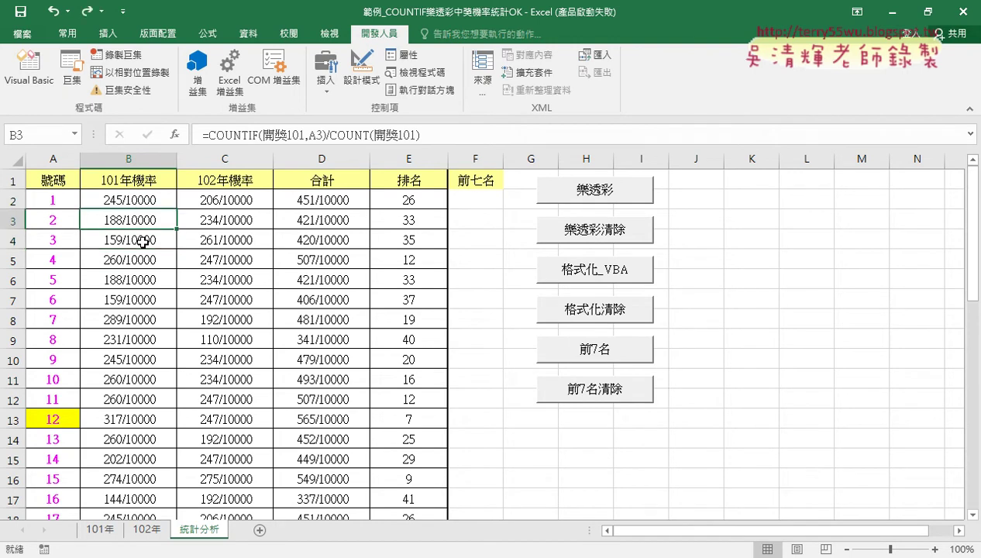
key("ctrl+z")
key("ctrl+z")
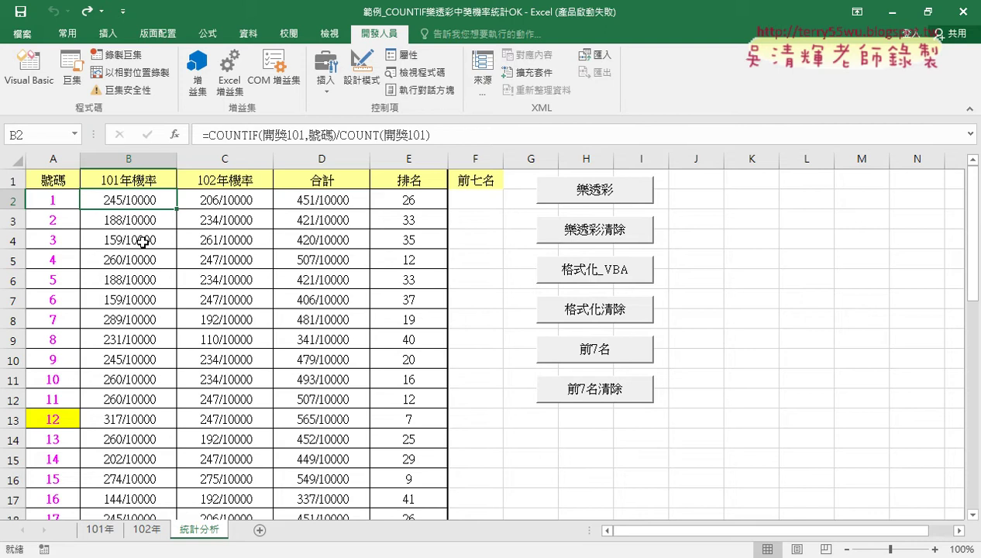
- Delete everything from Sub 樂透彩 to the end of Module1, then restore it with Ctrl+Z
left_click(29, 68)
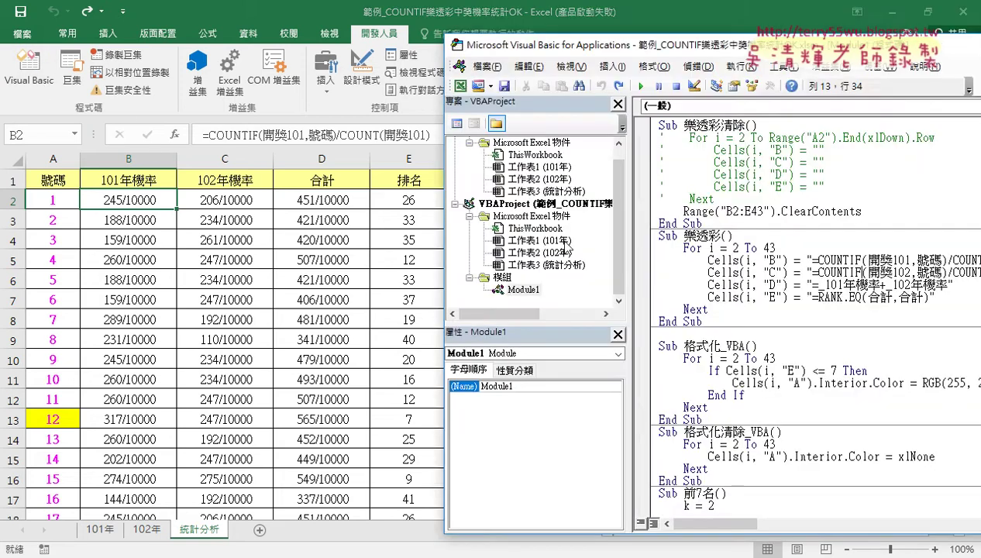
left_click_drag(703, 321, 655, 235)
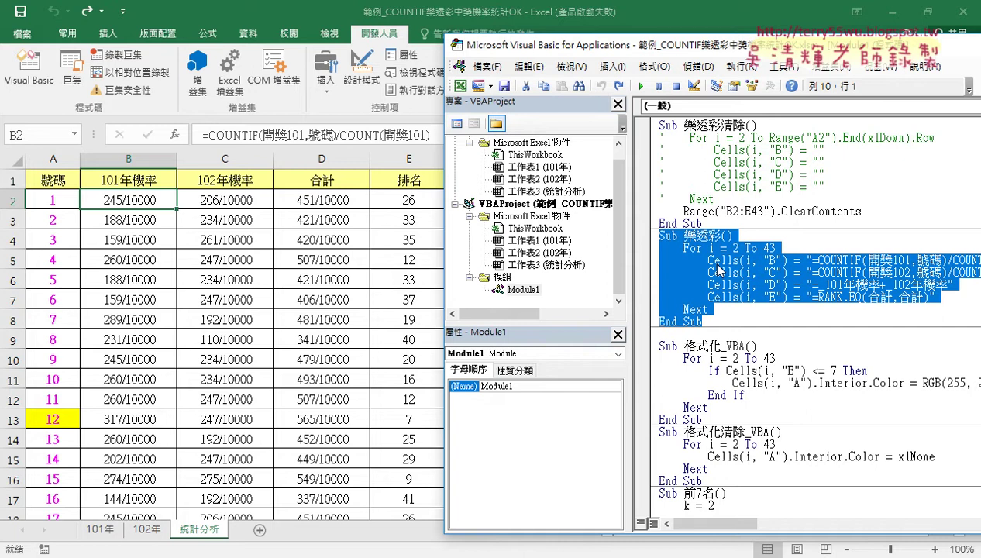
key("ctrl+shift+End")
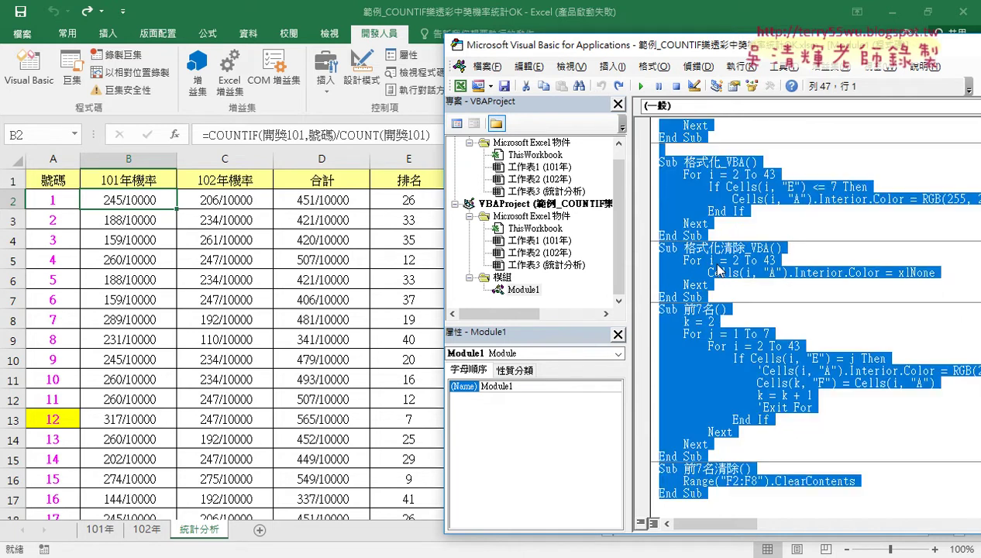
key("Delete")
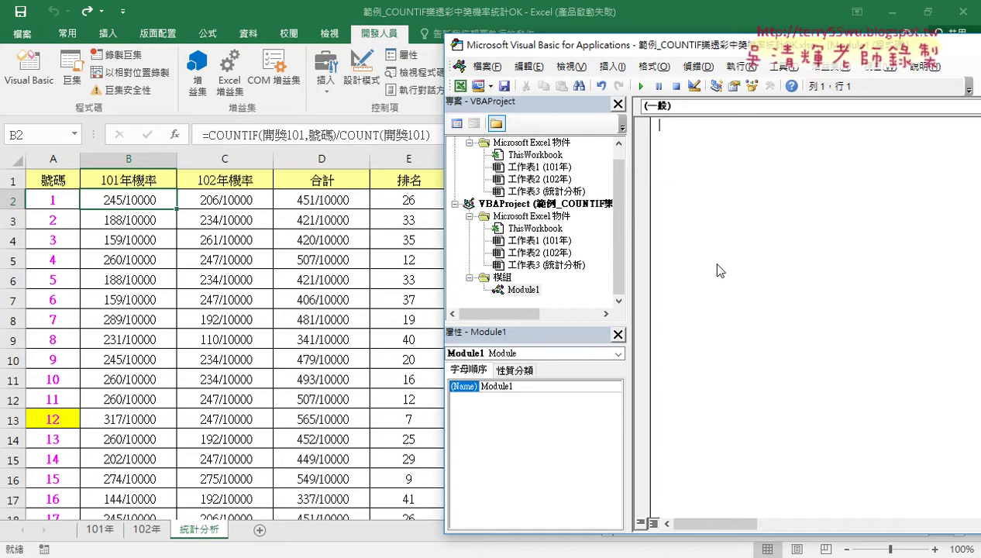
key("ctrl+z")
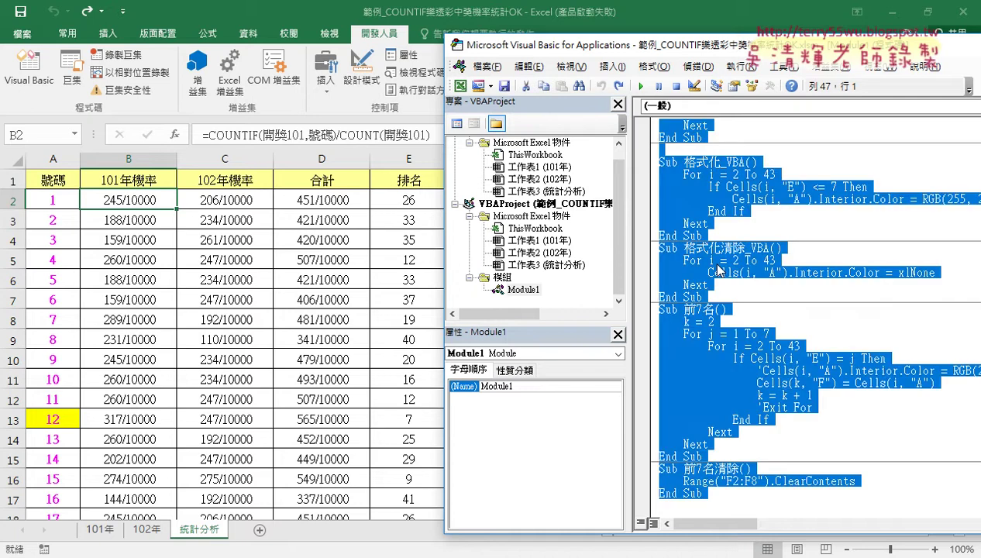
left_click(708, 273)
scroll(711, 272, "up", 4)
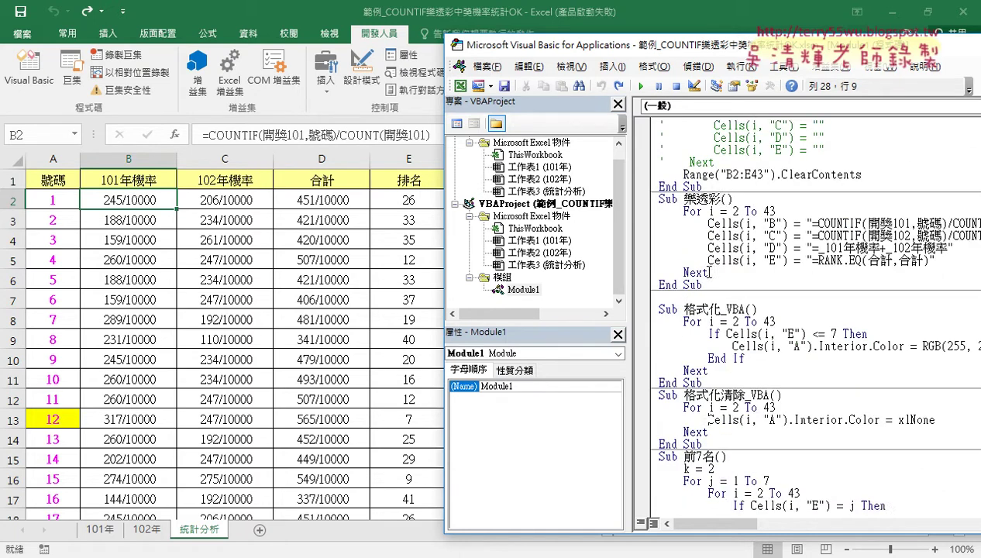
scroll(710, 272, "up", 1)
left_click_drag(720, 234, 732, 323)
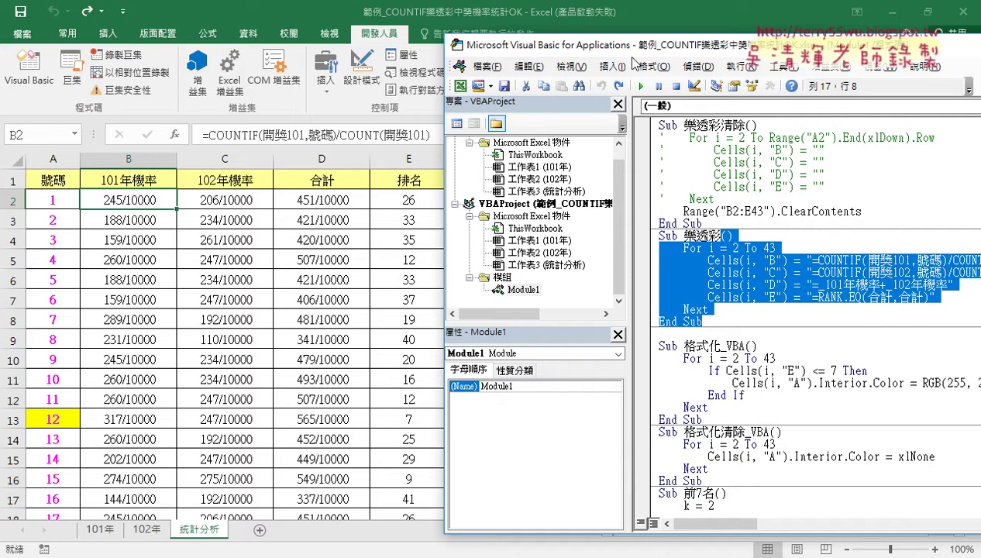
left_click_drag(634, 51, 657, 51)
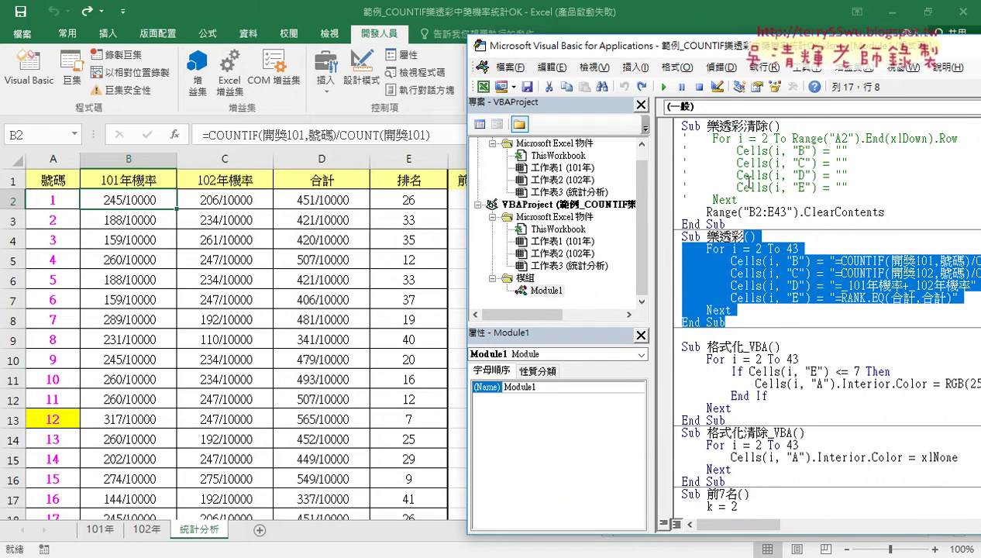
- Select the commented For…Next loop in 樂透彩清除 and dock the Edit toolbar in the editor
left_click(843, 151)
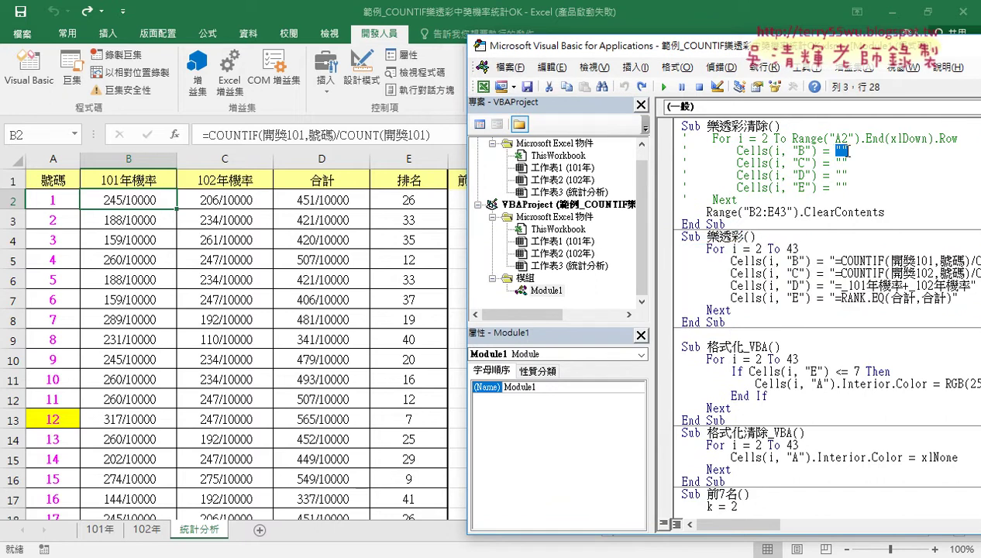
double_click(841, 162)
left_click_drag(738, 199, 687, 138)
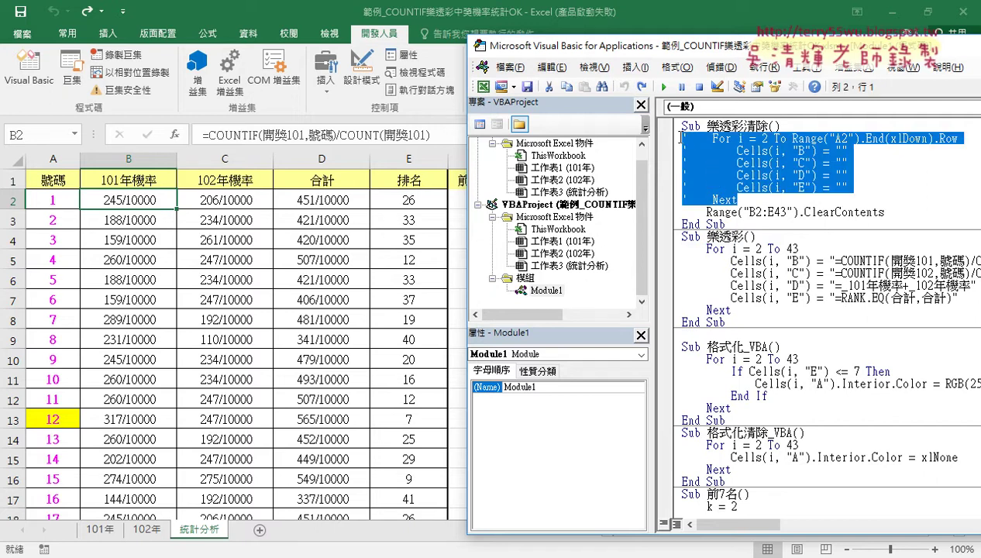
right_click(611, 90)
left_click(633, 153)
left_click_drag(203, 146, 635, 105)
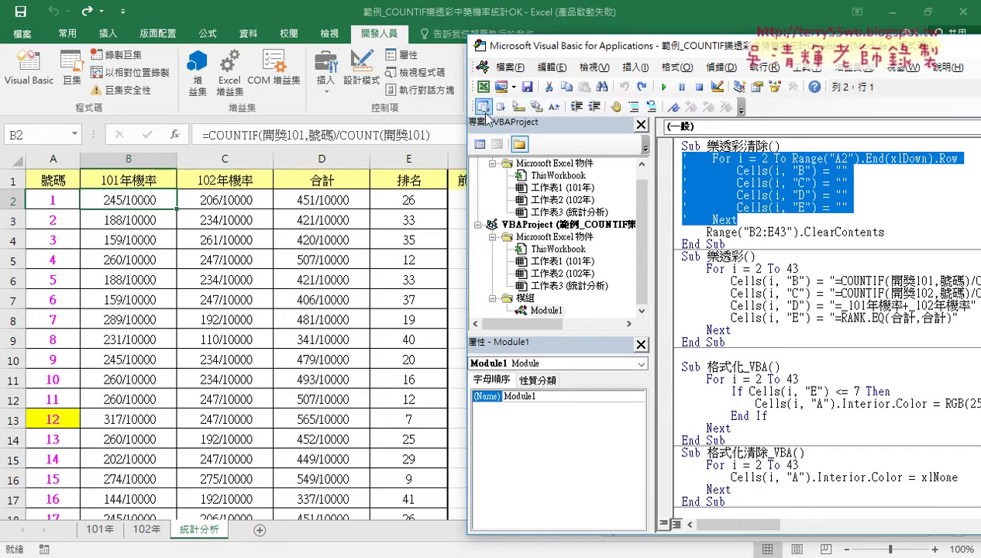
- Uncomment the loop, comment out the Range ClearContents line, and run 樂透彩清除 to empty B–E
left_click(651, 107)
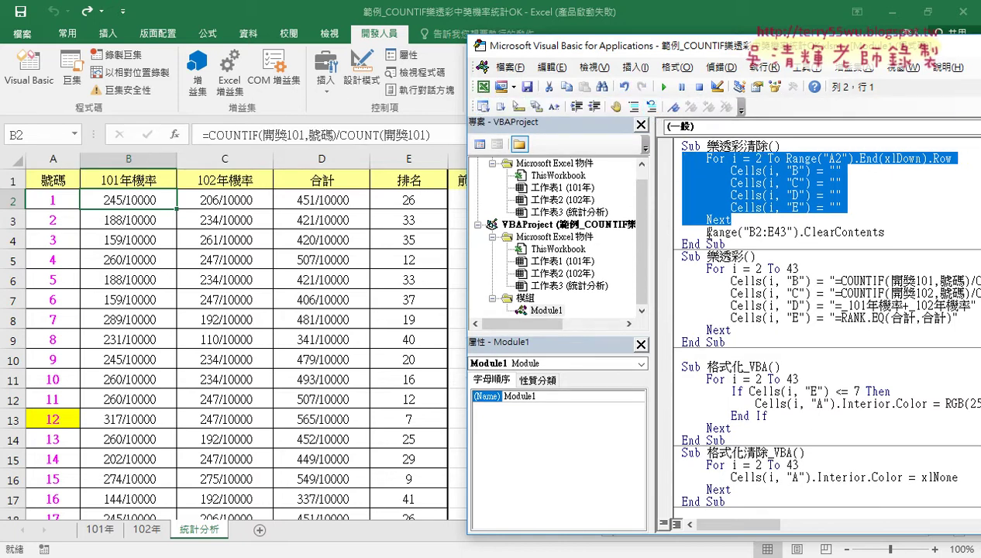
key("Right")
left_click(637, 111)
key("Up")
key("Up")
key("Up")
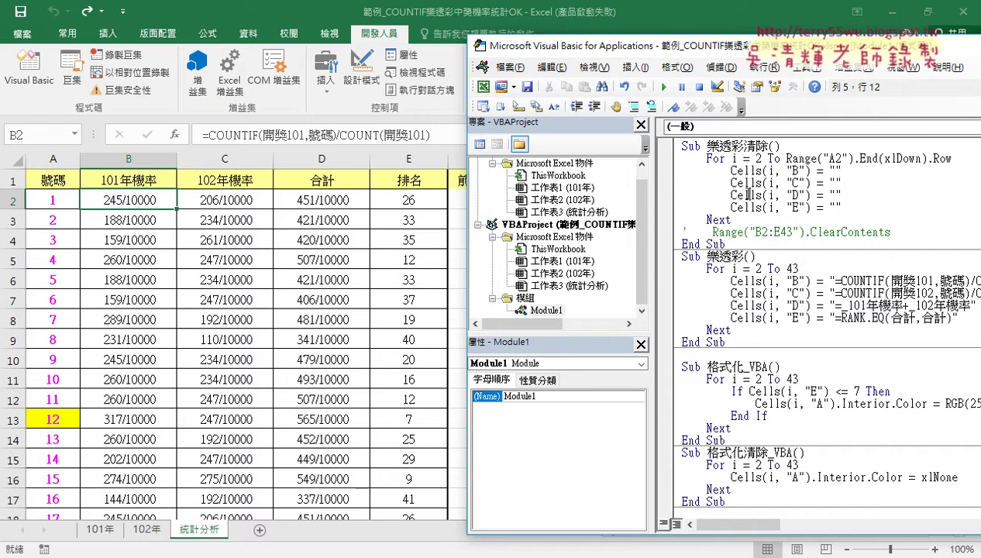
left_click_drag(651, 46, 707, 48)
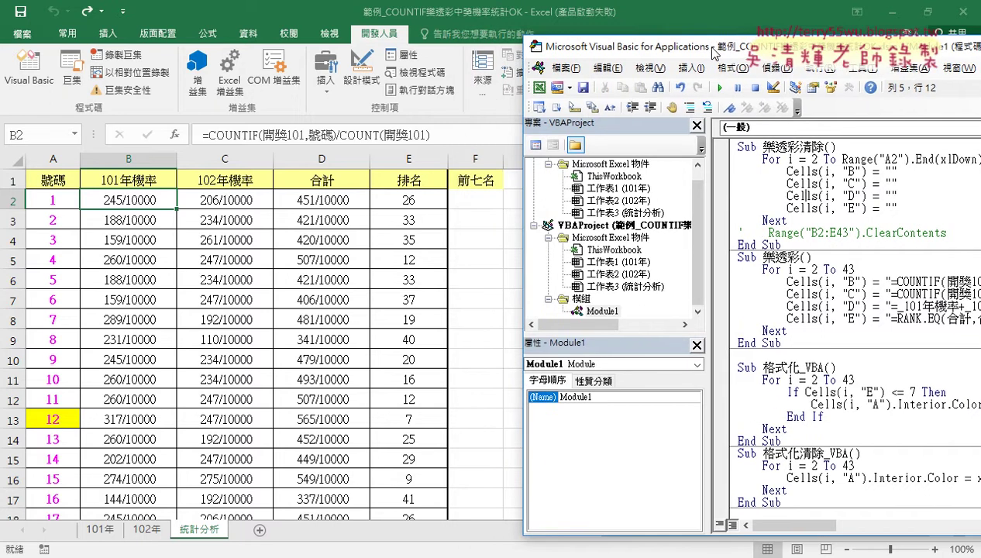
left_click(723, 89)
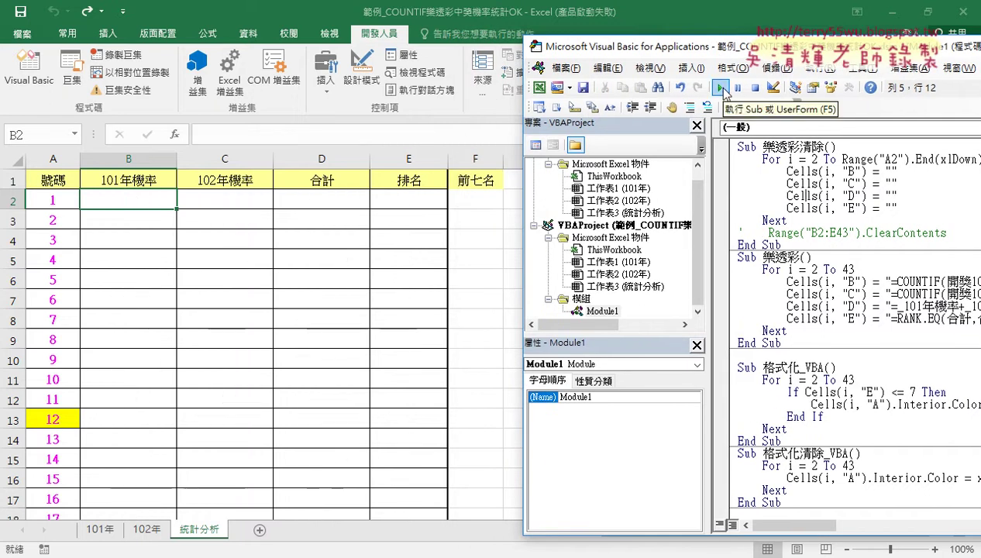
left_click_drag(788, 220, 723, 158)
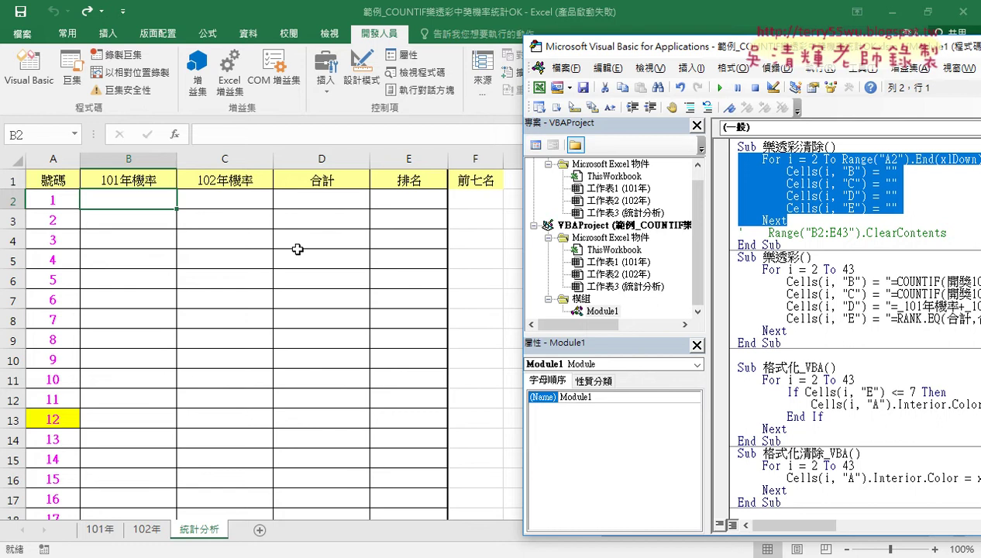
- Comment out the loop and uncomment Range("B2:E43").ClearContents in 樂透彩清除
left_click(690, 108)
left_click(744, 231)
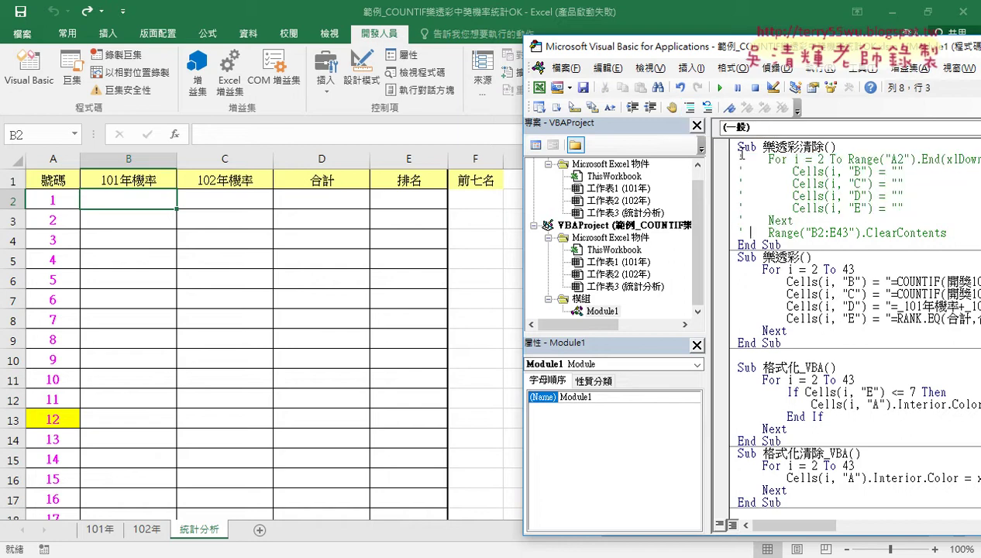
left_click(763, 231)
left_click_drag(763, 231, 854, 231)
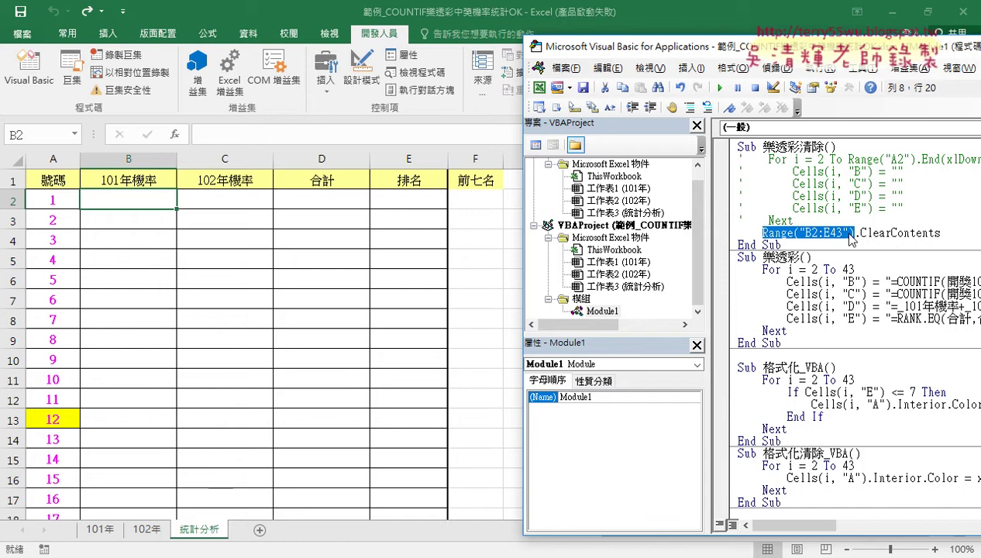
mouse_move(903, 233)
left_mouse_down()
mouse_move(939, 232)
mouse_move(846, 234)
left_mouse_up()
- Run 樂透彩 to refill columns B–E with probabilities and ranks
left_click(854, 267)
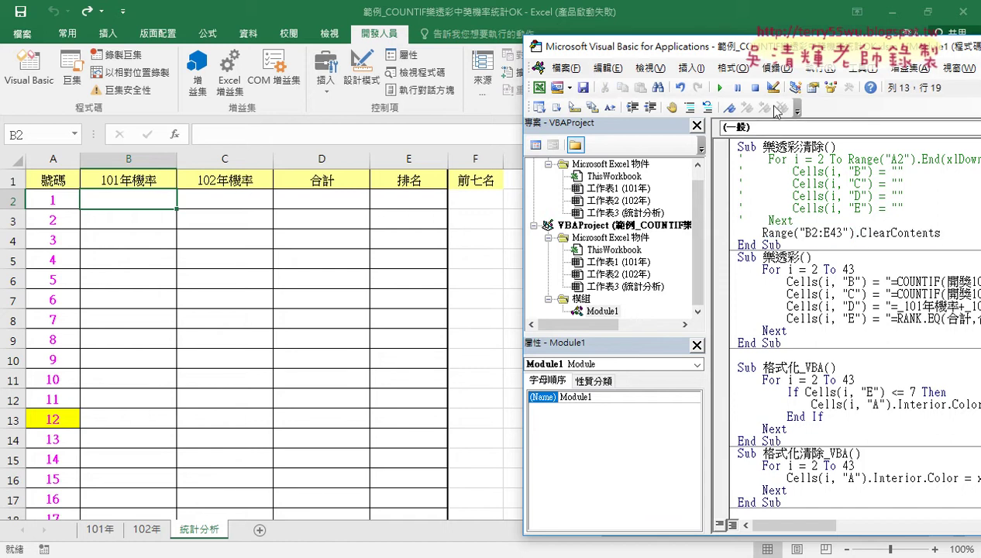
left_click(720, 88)
left_click(815, 197)
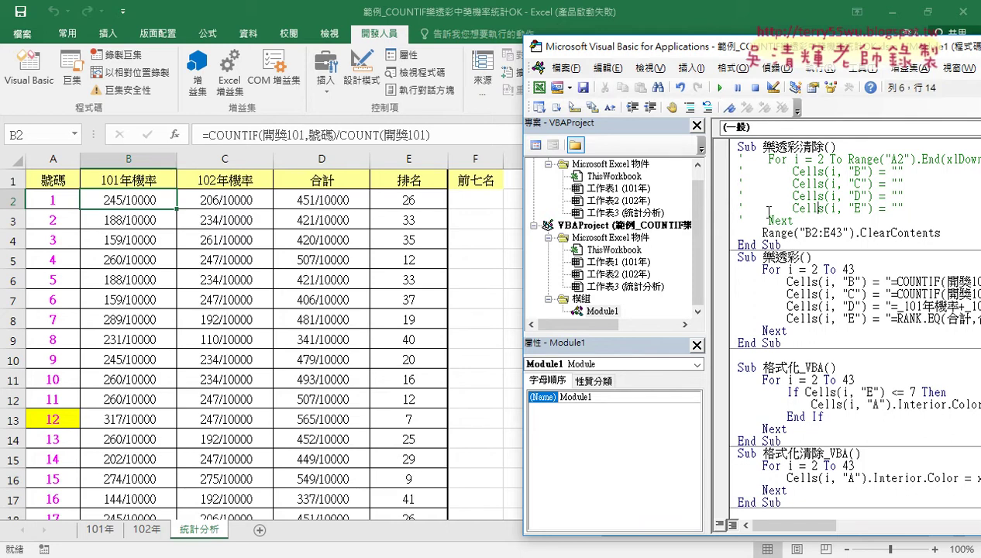
- Empty B–E with the Range("B2:E43") clearing macro, refill them with 樂透彩, and go back to Excel
left_click(721, 88)
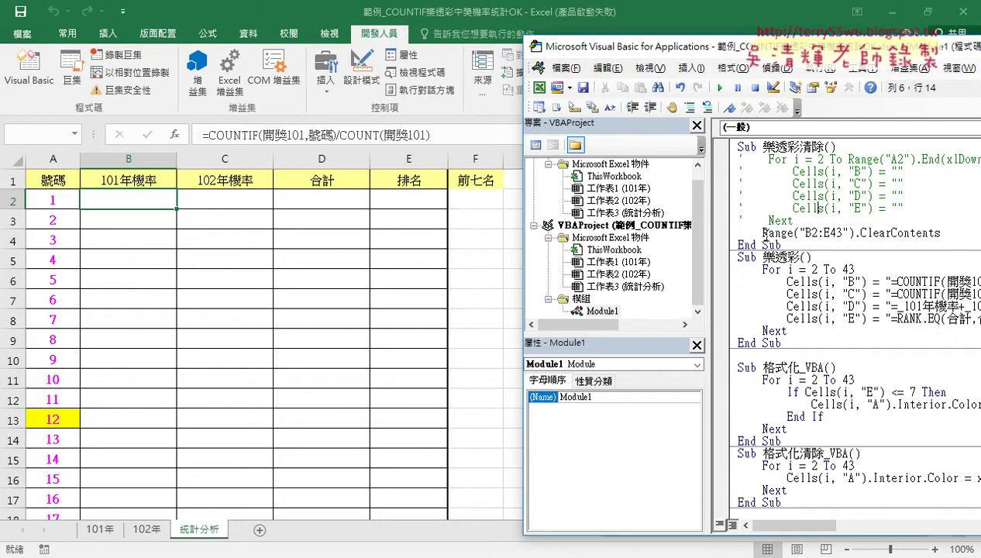
left_click_drag(764, 232, 854, 232)
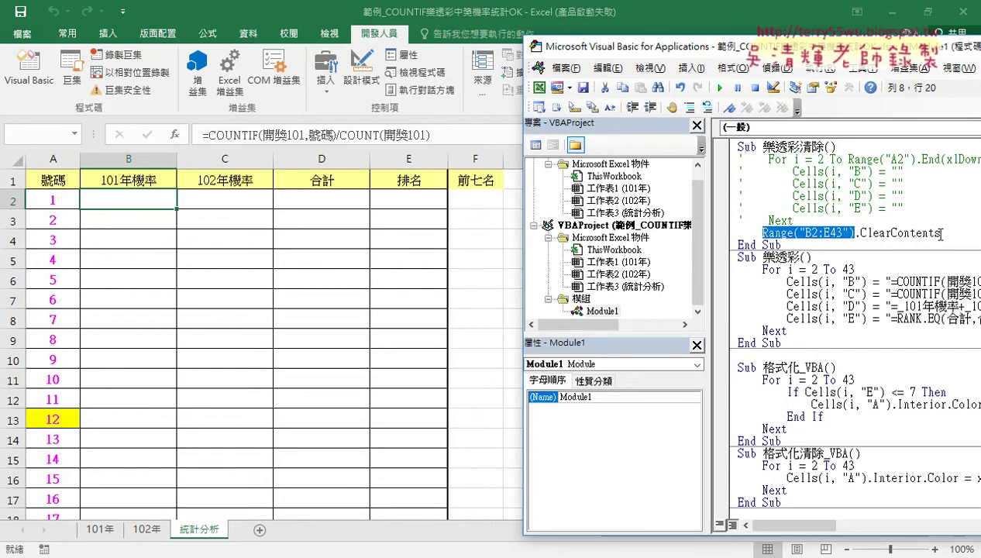
left_click_drag(940, 233, 855, 234)
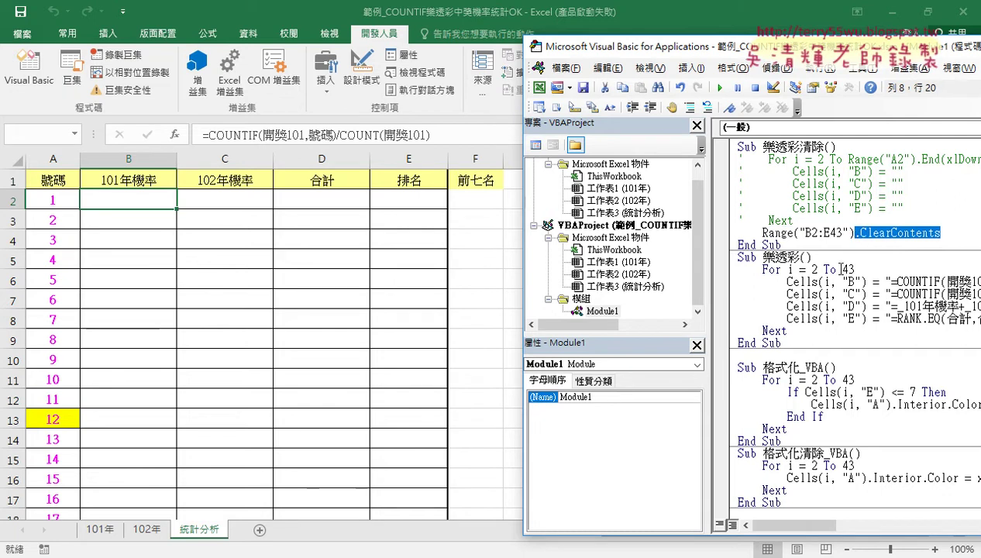
left_click(820, 294)
left_click(720, 88)
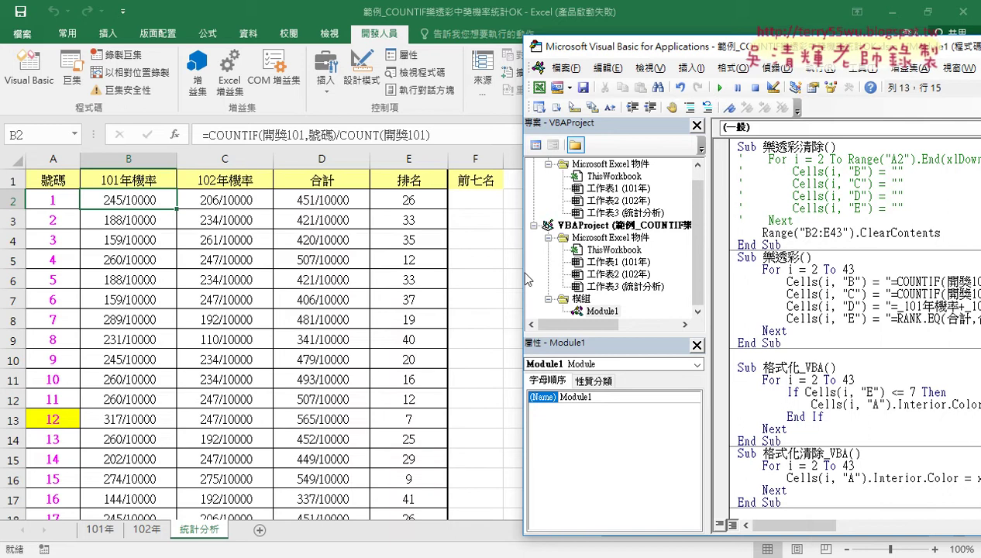
left_click(469, 294)
- Remove the yellow highlight with 格式化清除, reapply it to the top-seven numbers with 格式化_VBA, and select A13
left_click(605, 316)
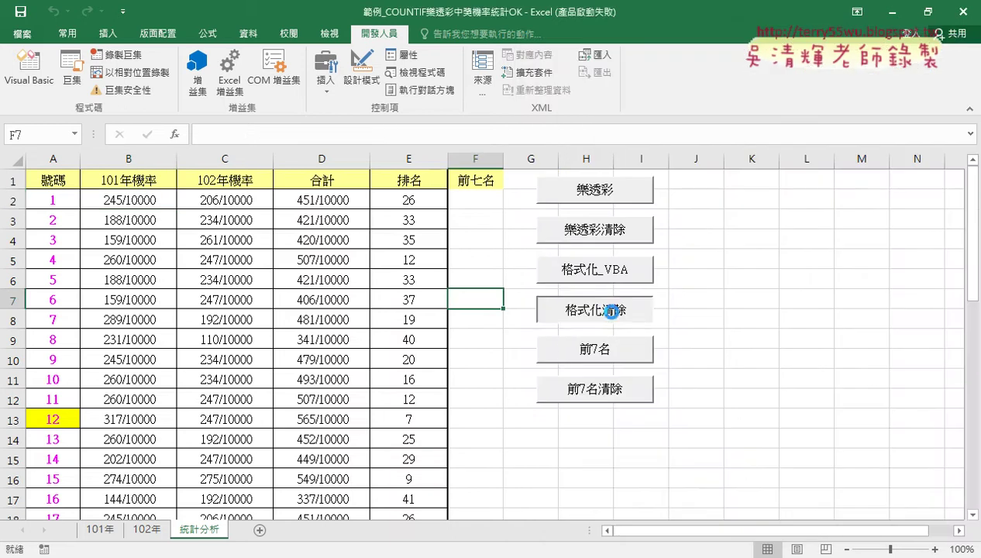
left_click(612, 279)
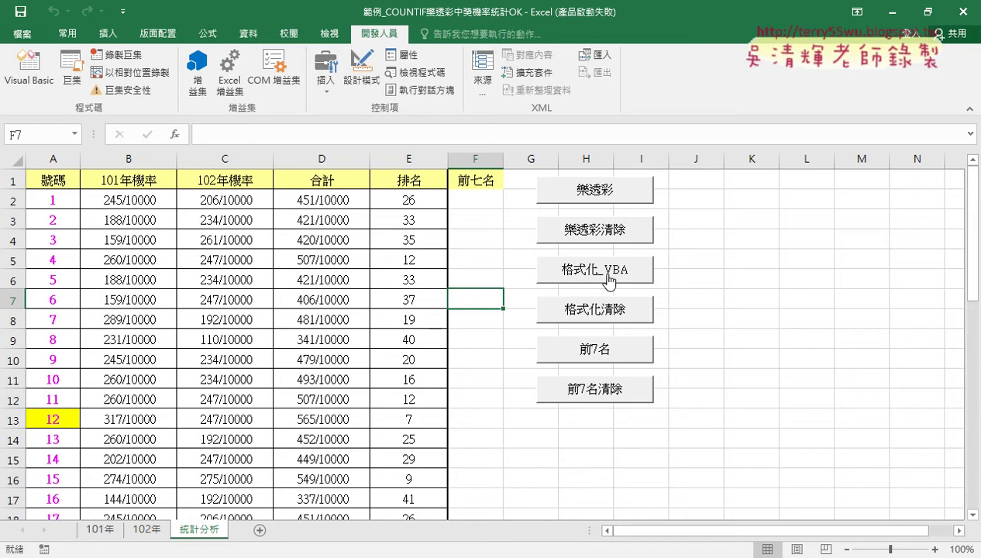
scroll(200, 377, "down", 2)
scroll(201, 377, "down", 2)
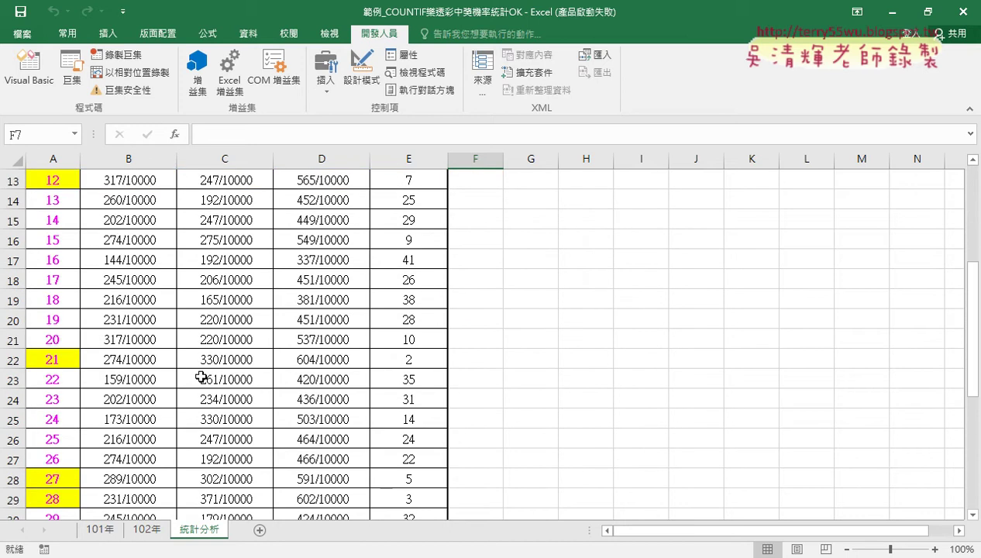
scroll(164, 344, "up", 4)
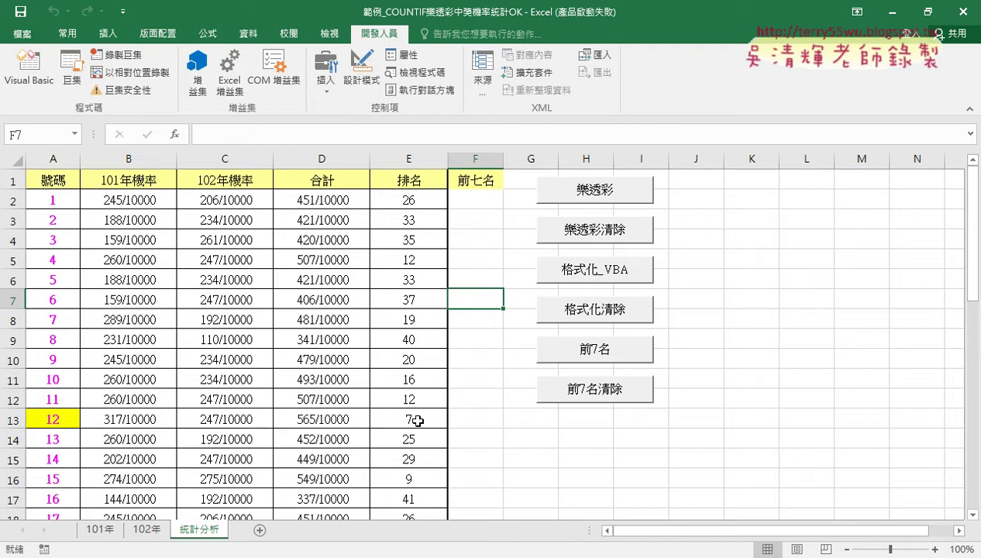
left_click(58, 419)
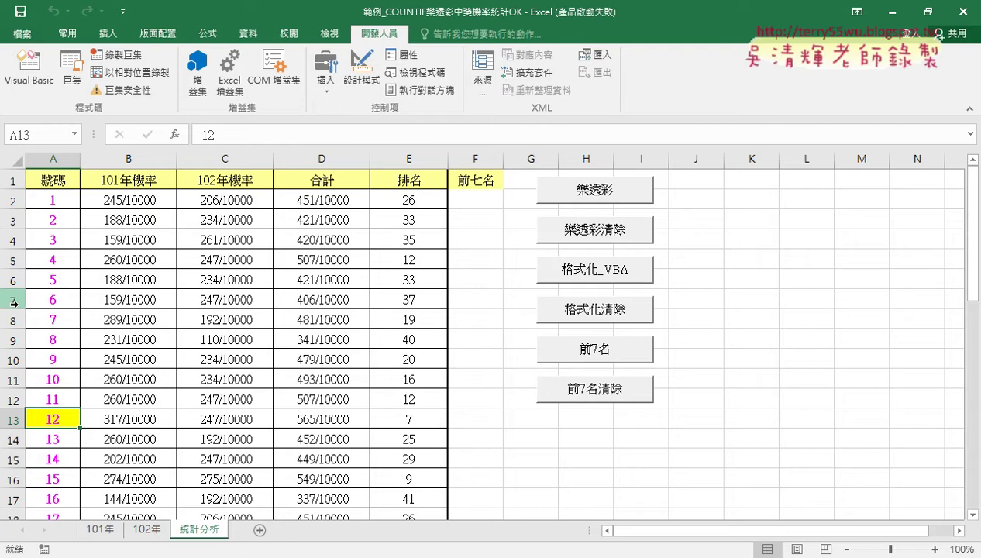
- Open the highlighting button's assigned macro through 指定巨集 and 編輯 in the Visual Basic editor
right_click(592, 279)
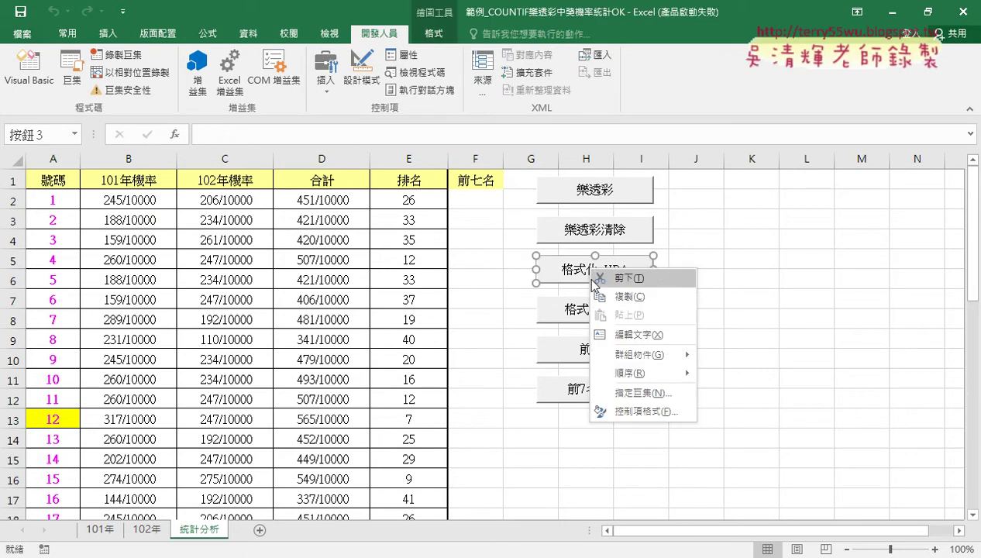
left_click(619, 392)
left_click(745, 285)
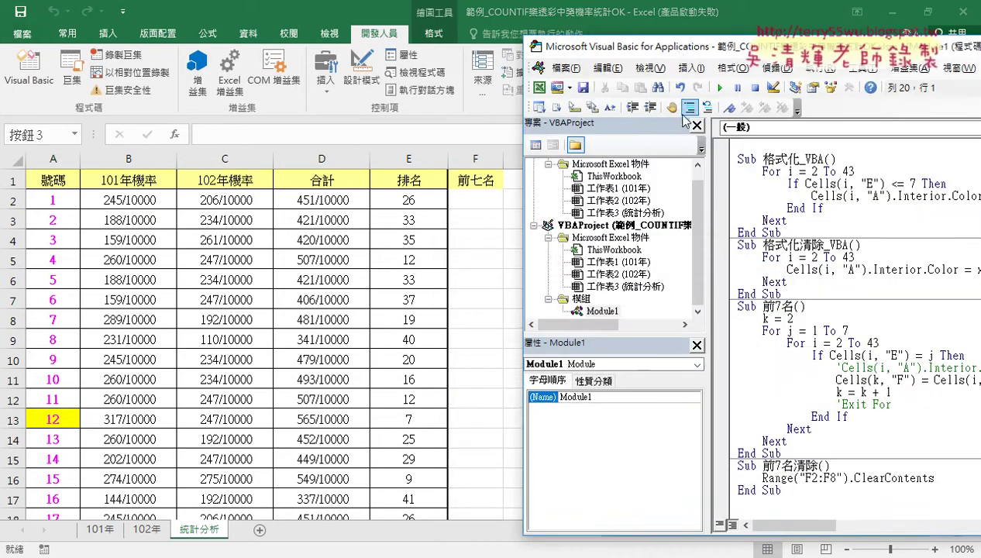
left_click_drag(683, 48, 294, 50)
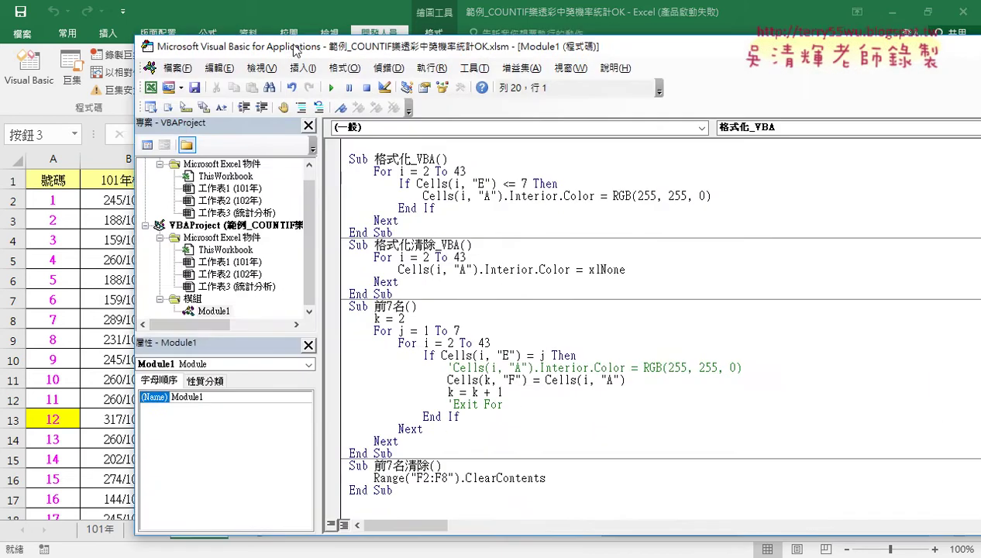
- Inspect the rows 2–43 loop, its rank <= 7 yellow-fill test, and the clearing sub's xlNone
left_click_drag(373, 172, 468, 172)
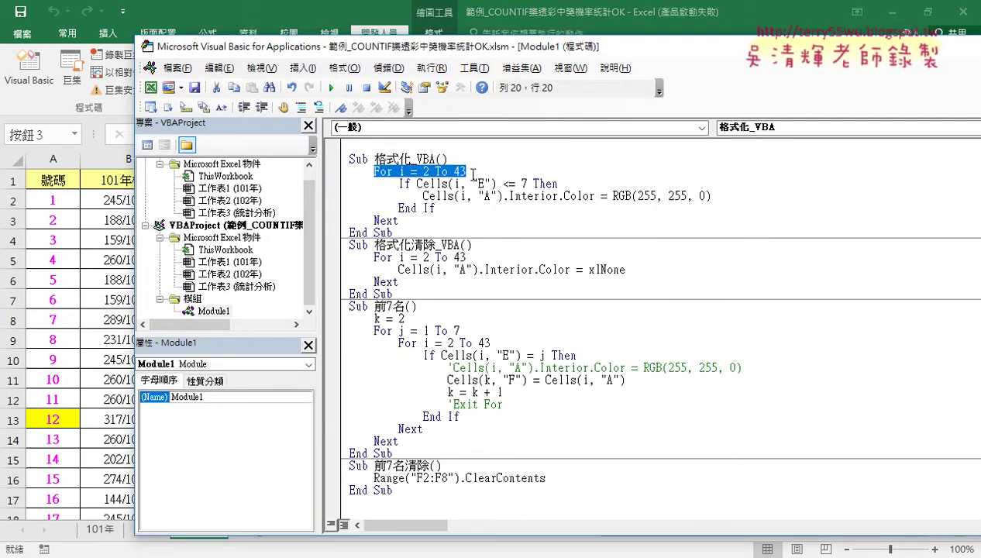
left_click(376, 219)
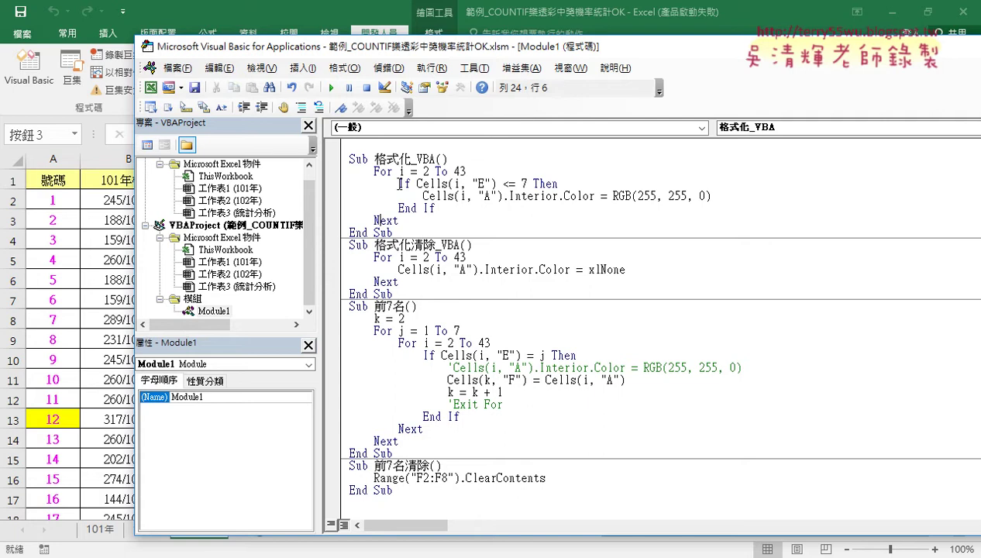
left_click_drag(398, 184, 560, 184)
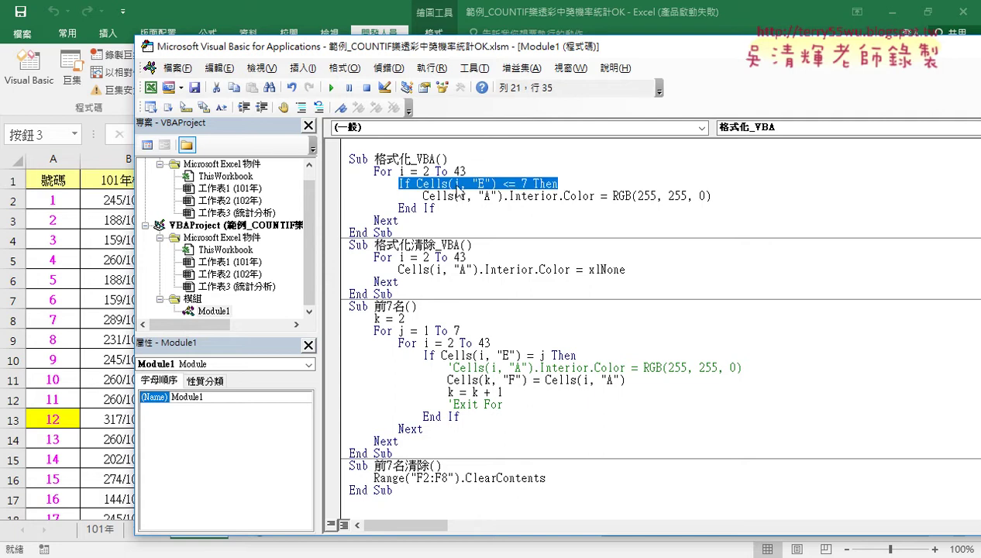
left_click(502, 184)
left_click_drag(502, 183, 530, 184)
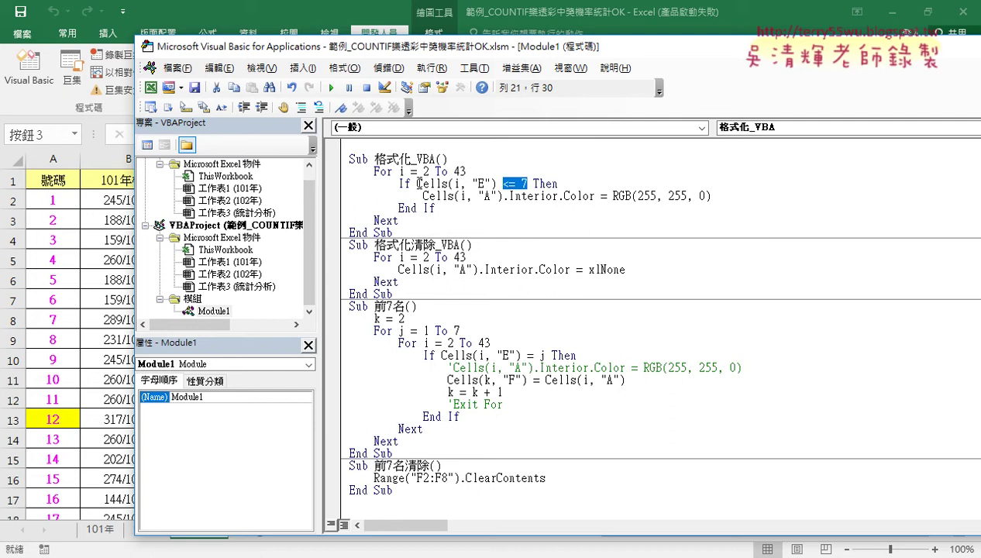
left_click_drag(417, 183, 529, 184)
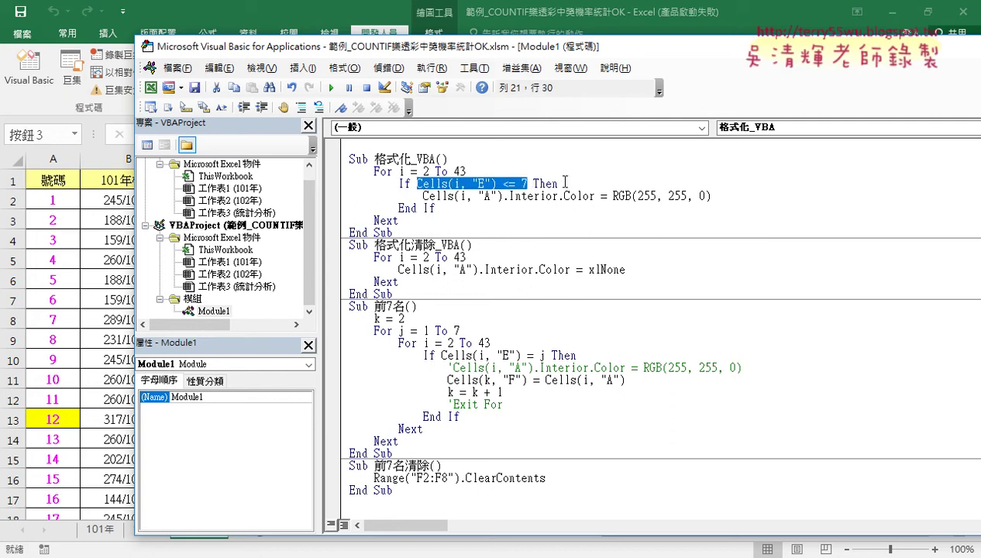
left_click_drag(712, 196, 423, 196)
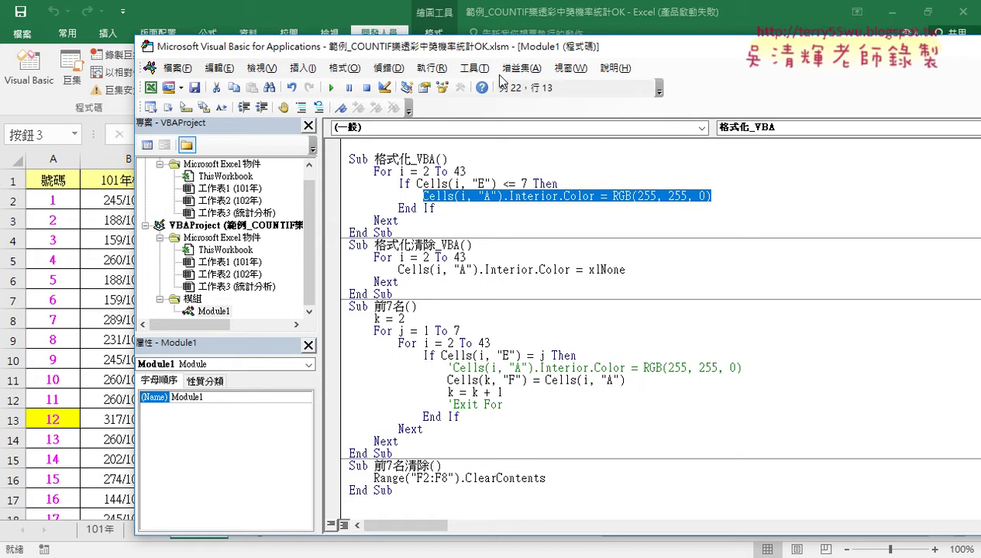
left_click_drag(502, 54, 544, 48)
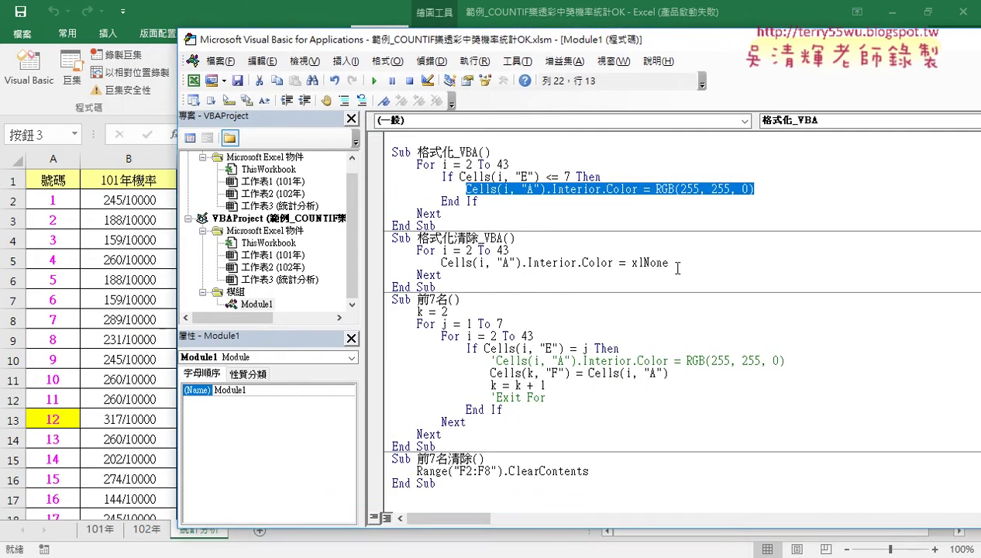
left_click_drag(669, 264, 632, 264)
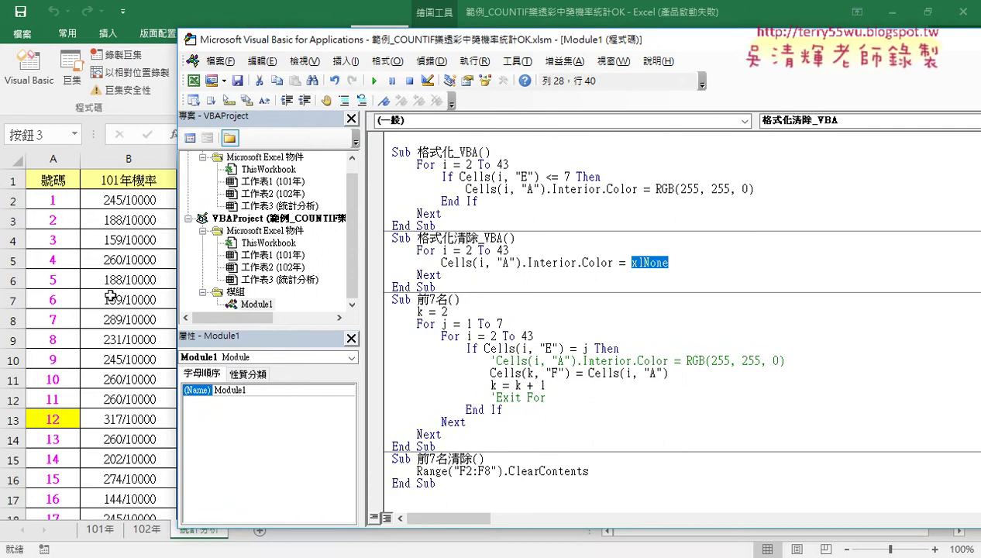
left_click(462, 262)
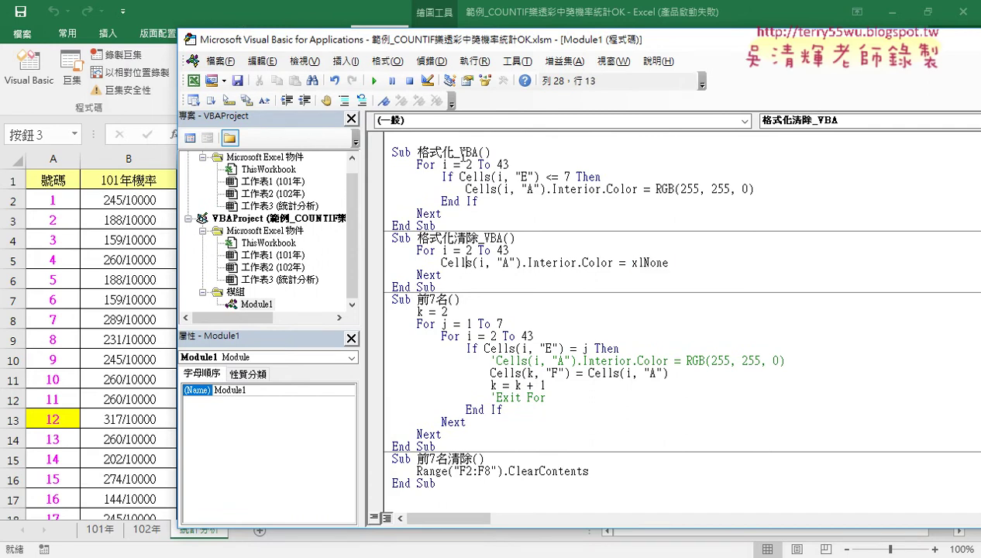
- Run 格式化清除_VBA to strip the yellow fill, check the sheet, then reopen the Visual Basic editor
left_click(375, 81)
left_click(462, 265)
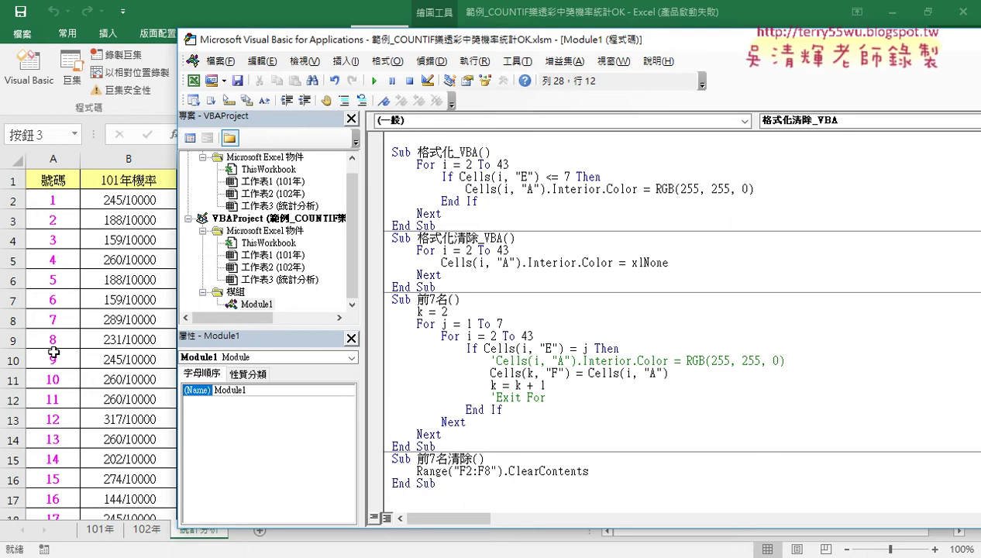
left_click(59, 425)
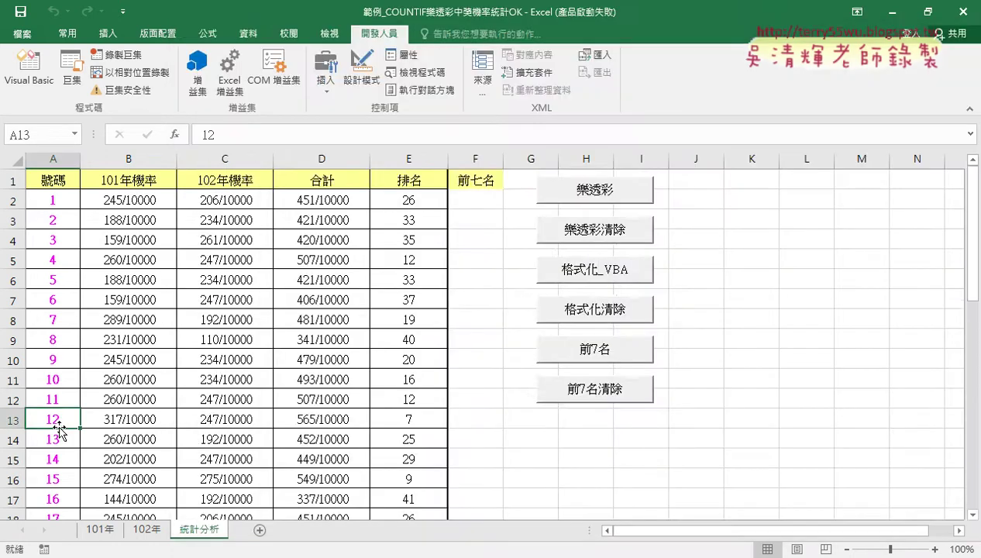
scroll(59, 424, "down", 2)
scroll(59, 428, "down", 5)
scroll(59, 388, "down", 3)
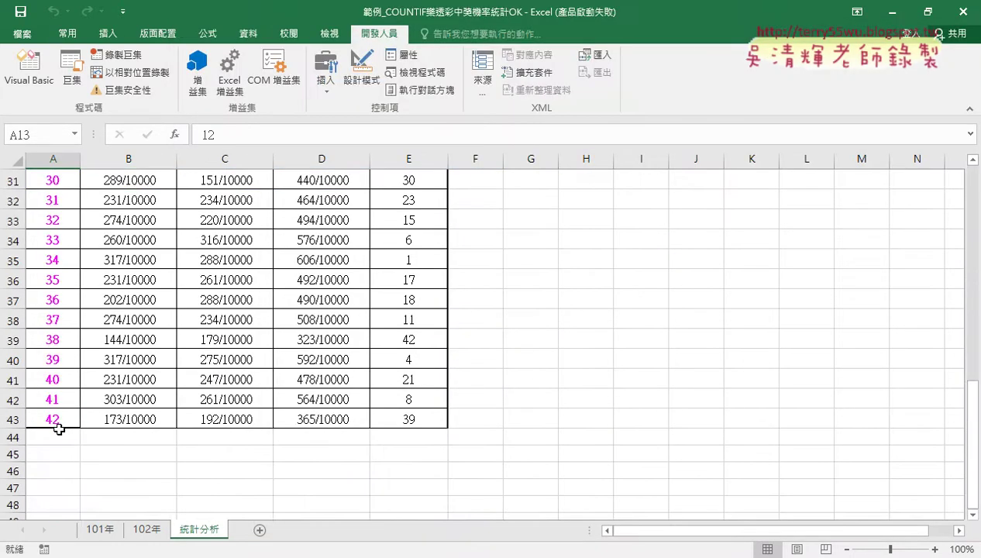
scroll(57, 368, "up", 8)
scroll(69, 361, "up", 2)
left_click(28, 66)
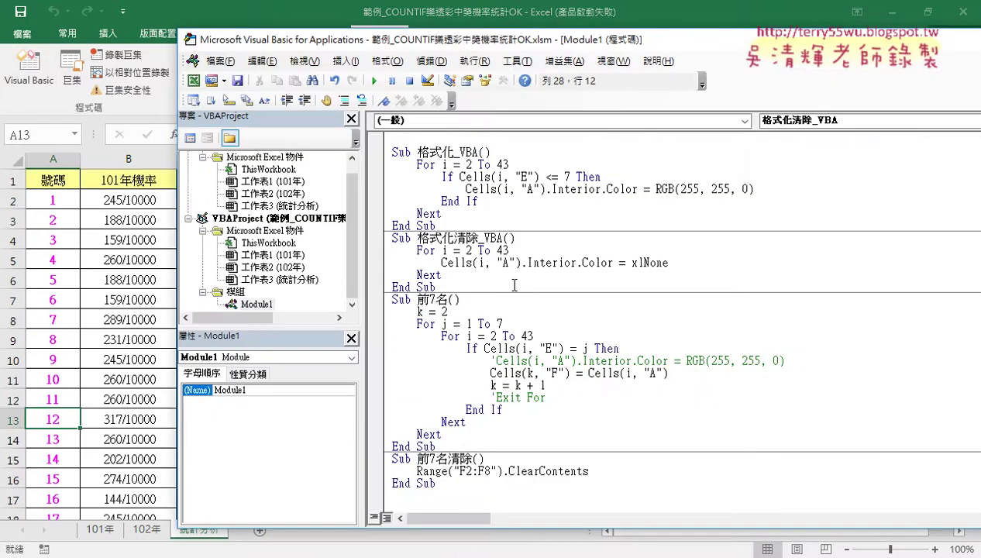
- Comment out the For…Next loop in 格式化清除_VBA and start a new Range("A2:A43") line below it
left_click_drag(441, 275, 382, 251)
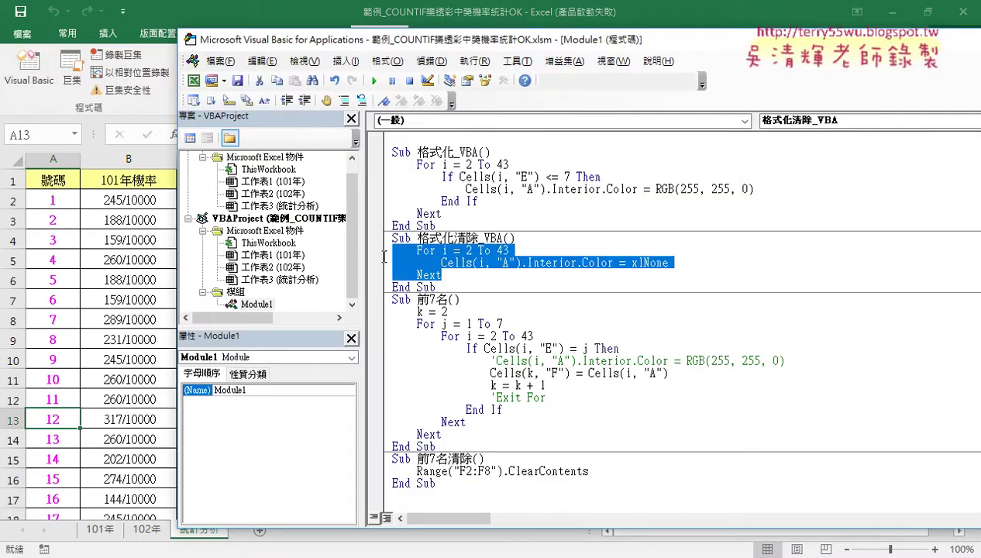
left_click(382, 101)
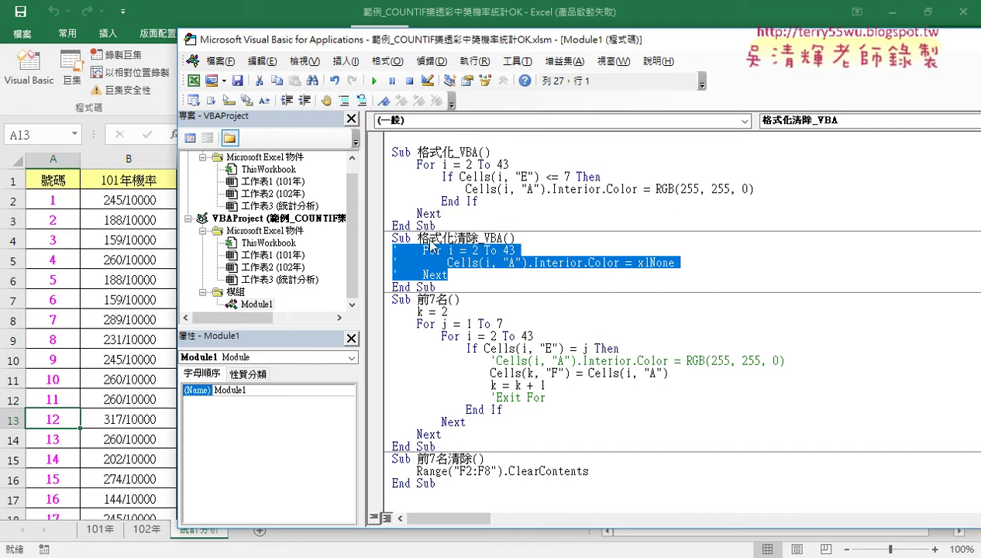
left_click(452, 274)
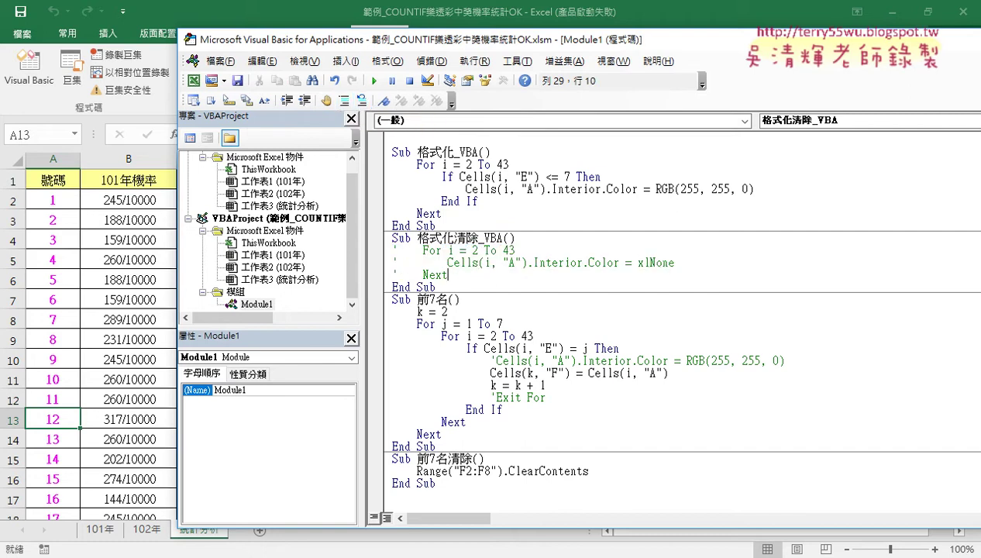
key("Return")
type("r")
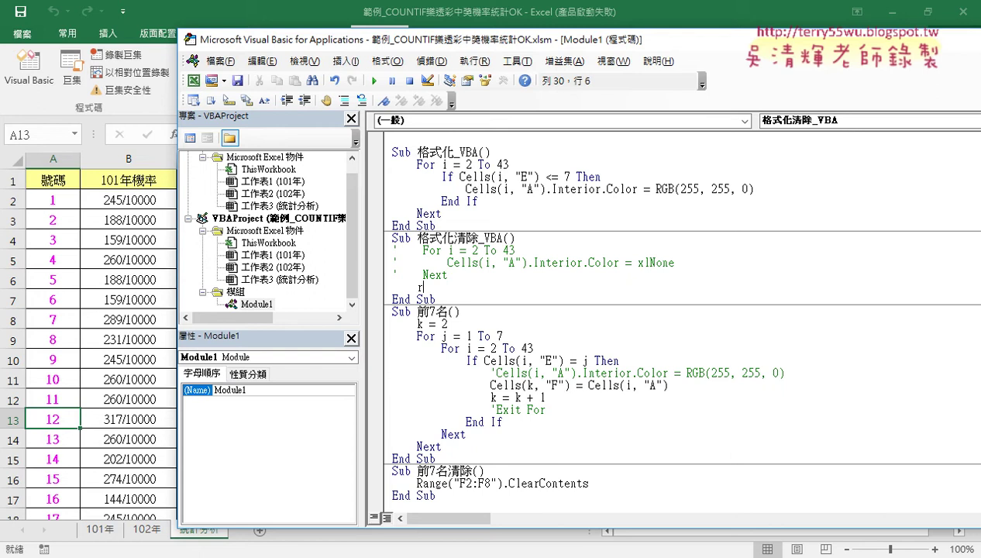
type("ange")
type("(\"")
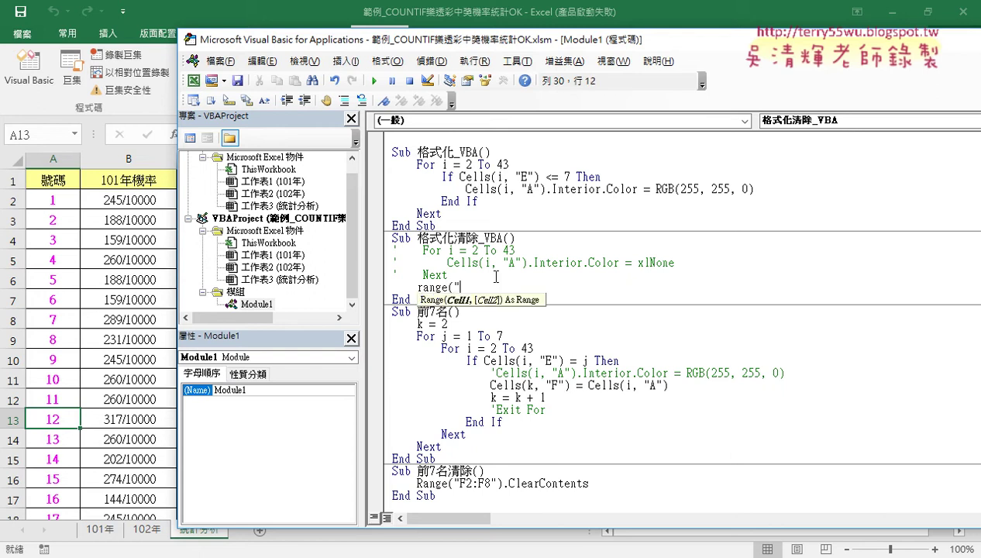
type("A")
type("2:")
type("A4")
type("3\")")
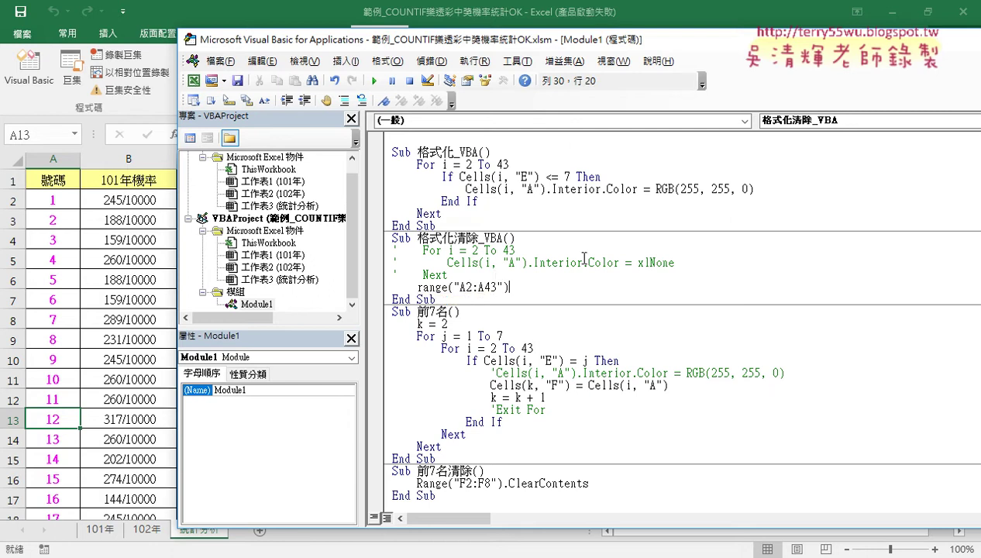
- Complete the new line as Range("A2:A43").Interior.Color = xlNone by copying from the old line
left_click_drag(527, 263, 674, 263)
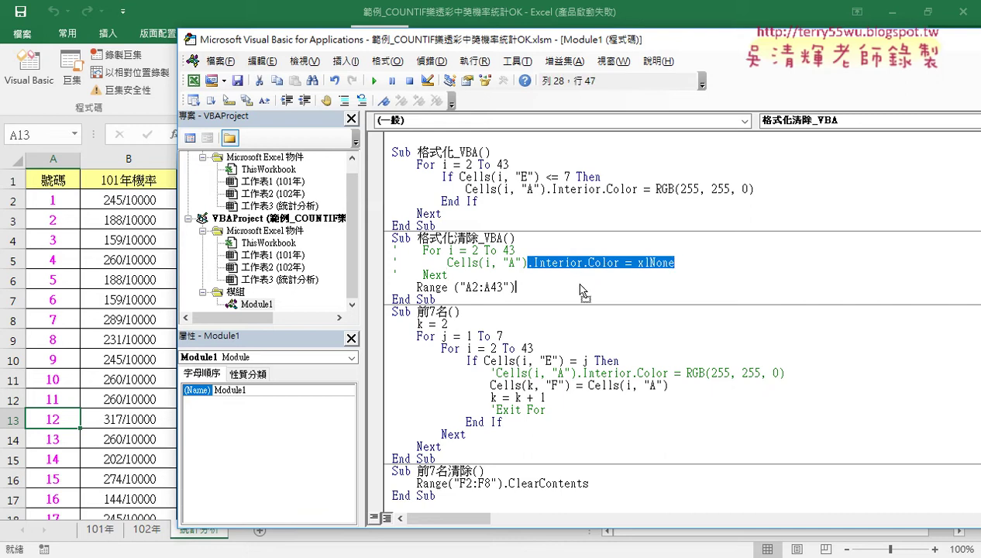
left_click_drag(582, 293, 579, 291)
left_click(457, 264)
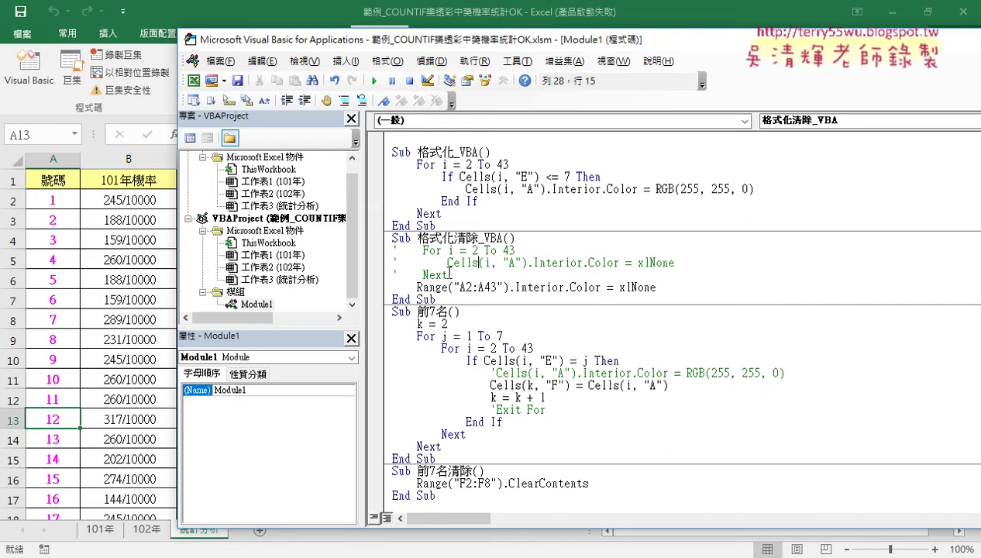
left_click(567, 291)
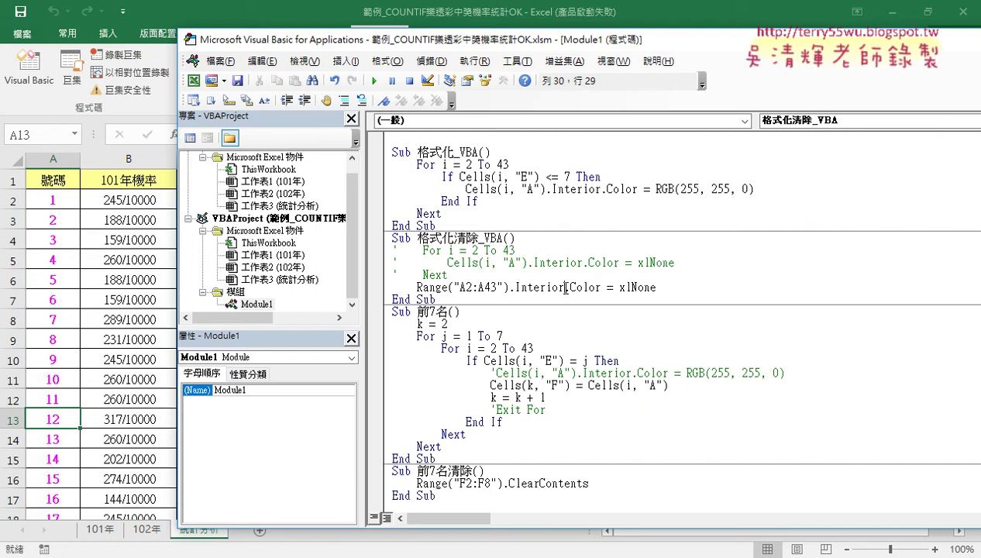
- Run 格式化_VBA to highlight A13 yellow, then place the caret in 格式化清除_VBA to test it
left_click(521, 189)
left_click(375, 80)
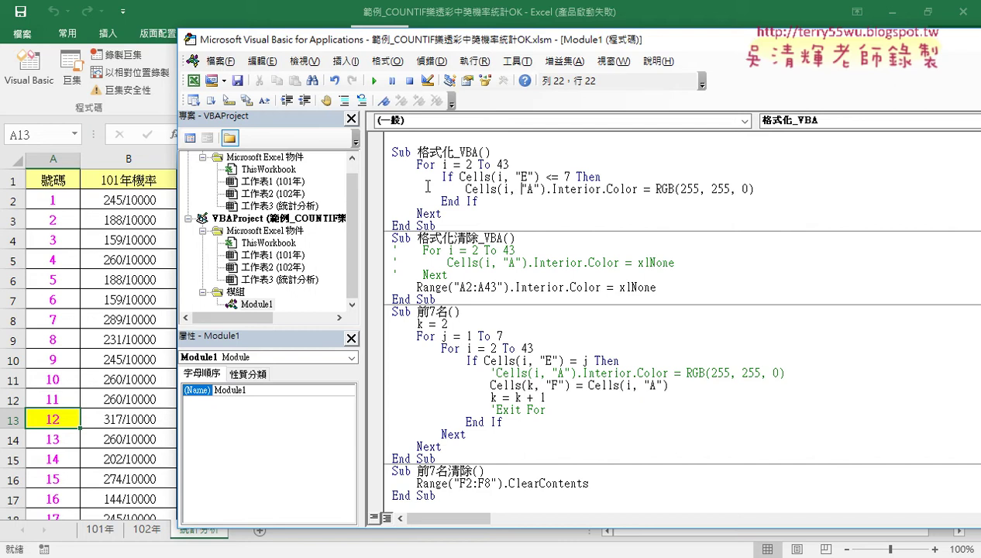
left_click(505, 287)
left_click(375, 82)
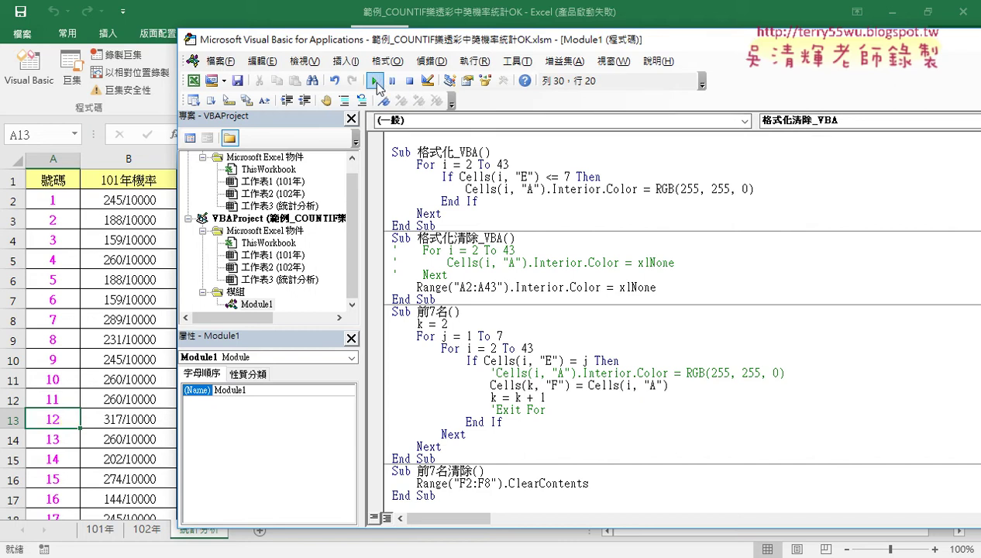
left_click_drag(658, 289, 417, 289)
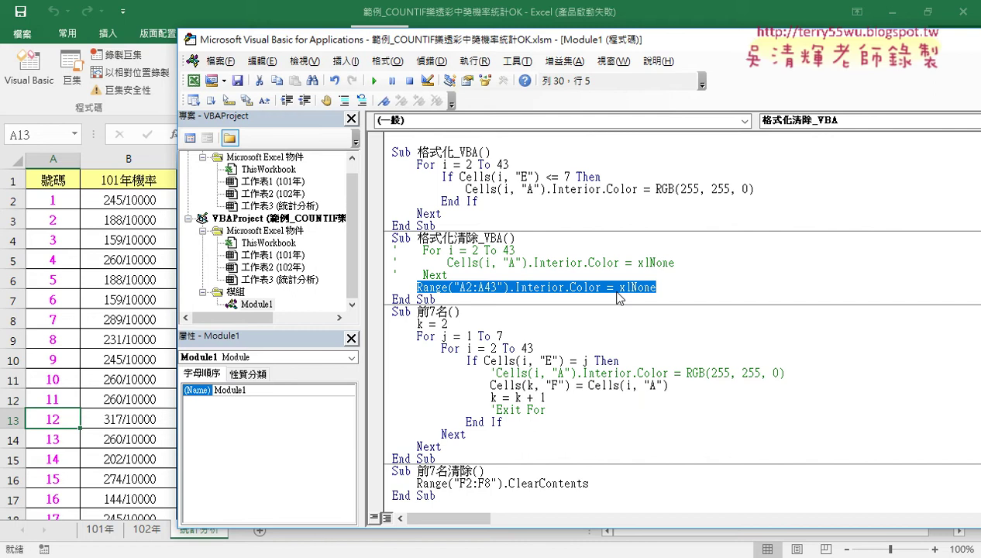